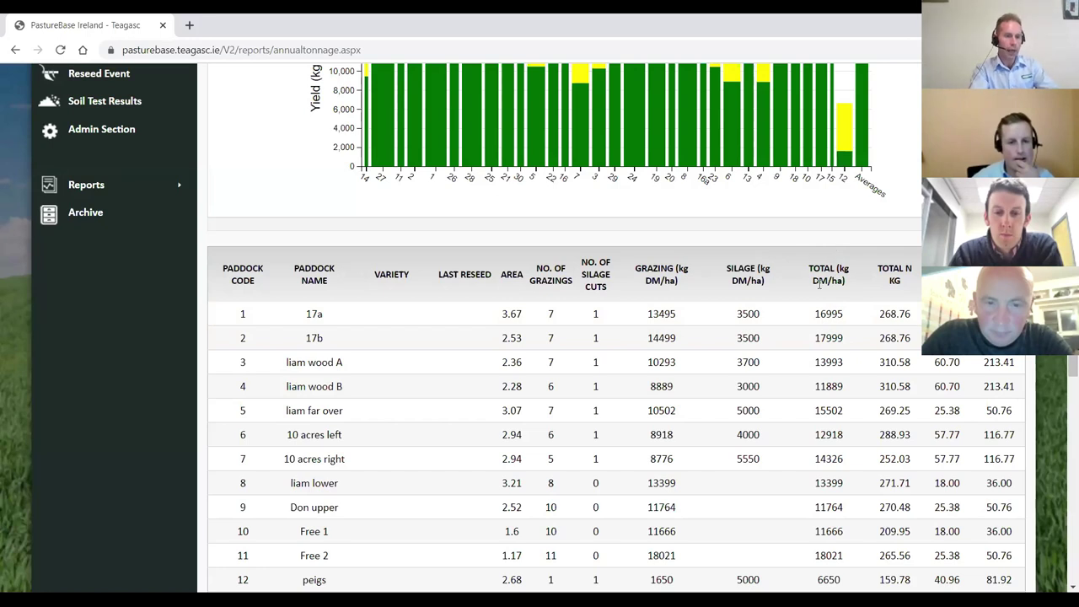
Filter the Annual Tonnage report to a minimum of 30 covers.
scroll(793, 291, up, 5)
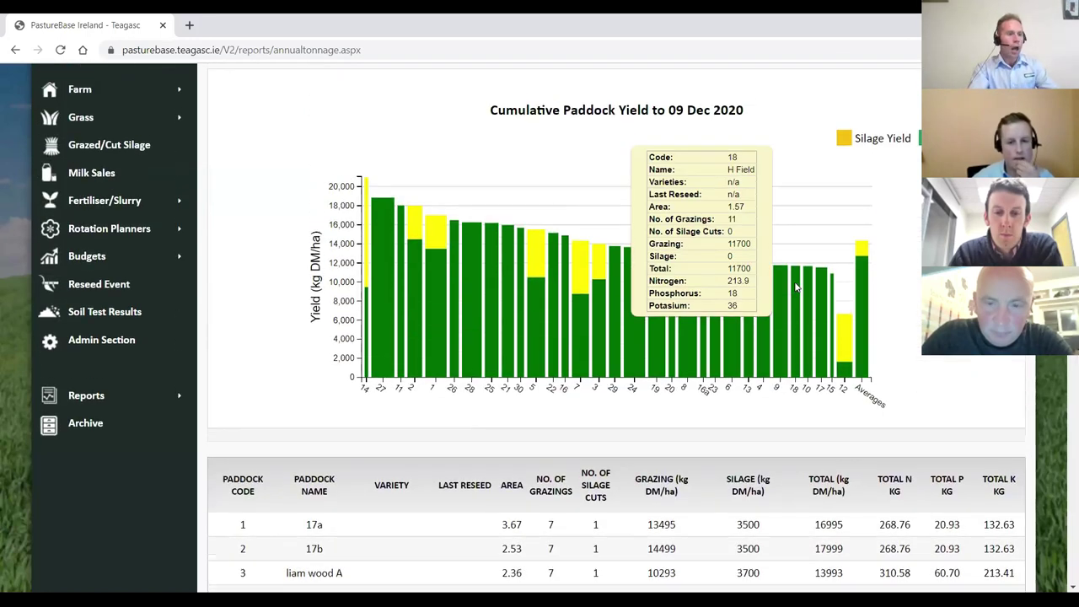
scroll(810, 263, down, 1)
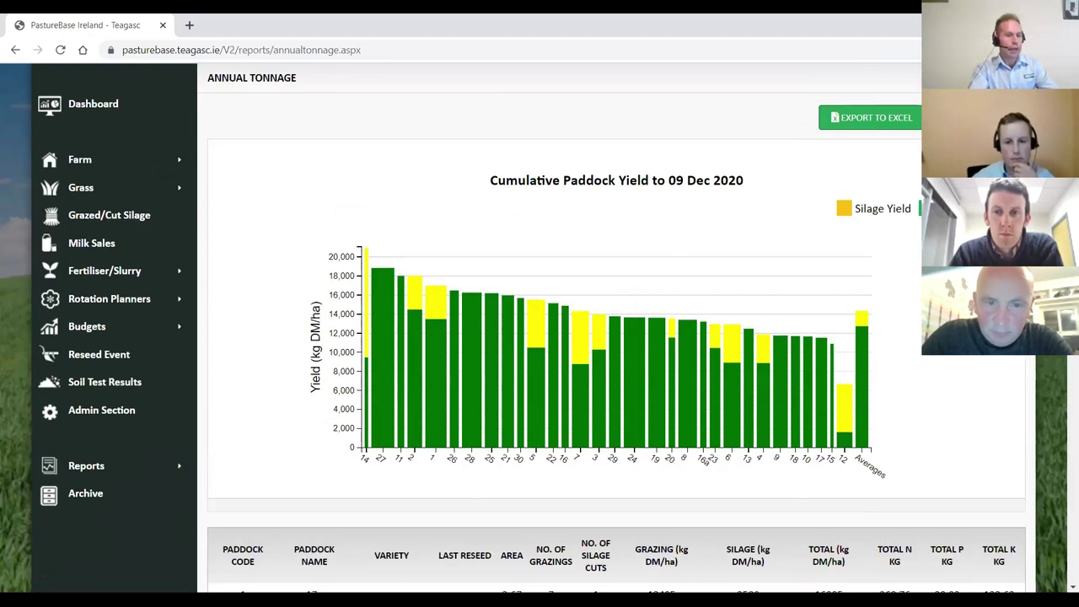
mouse_move(845, 409)
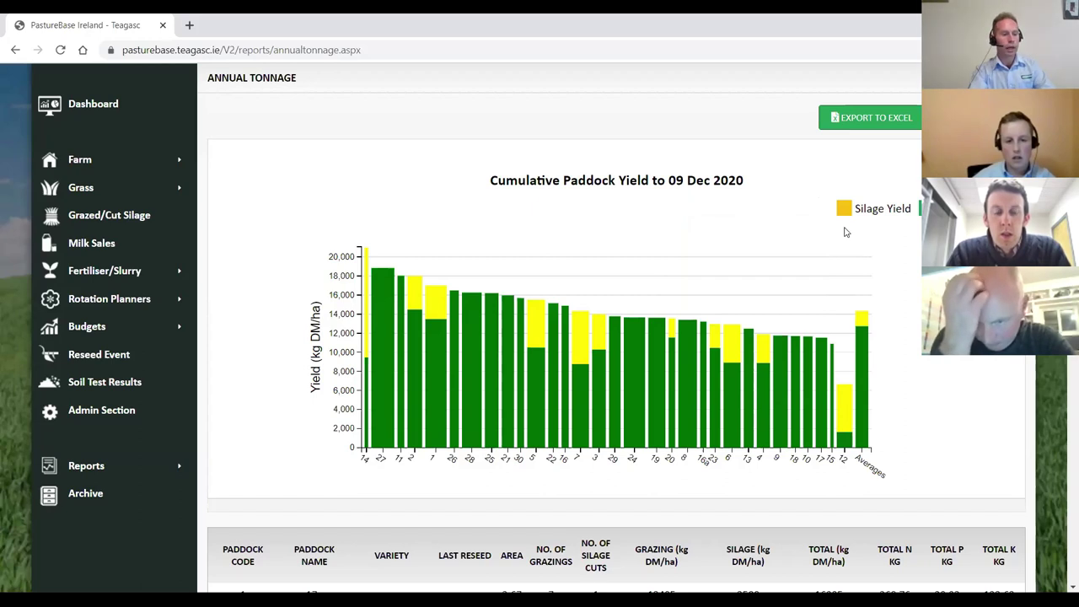
mouse_move(844, 435)
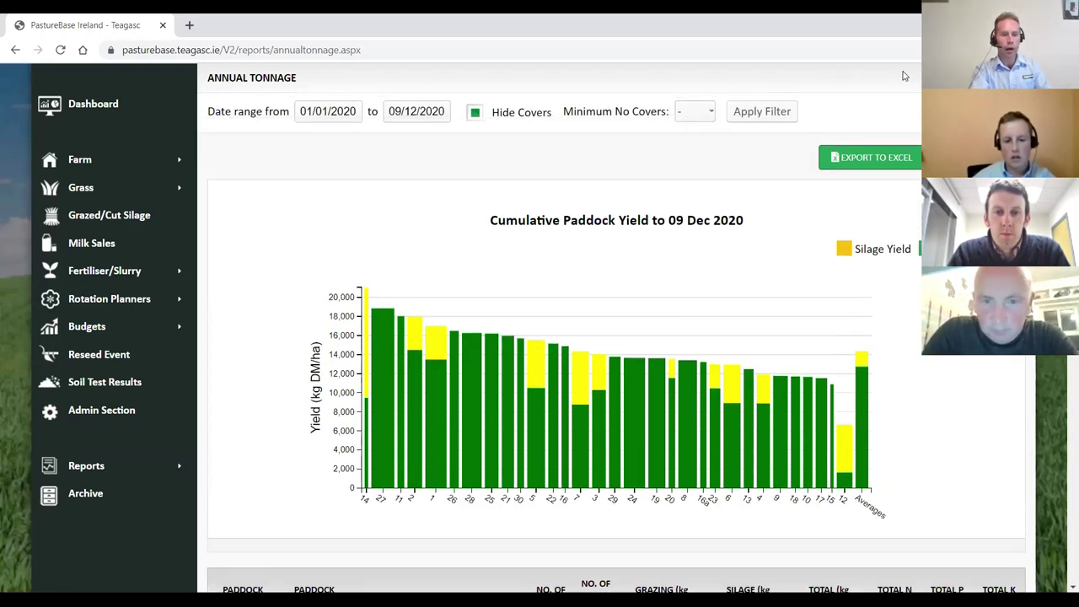
click(693, 113)
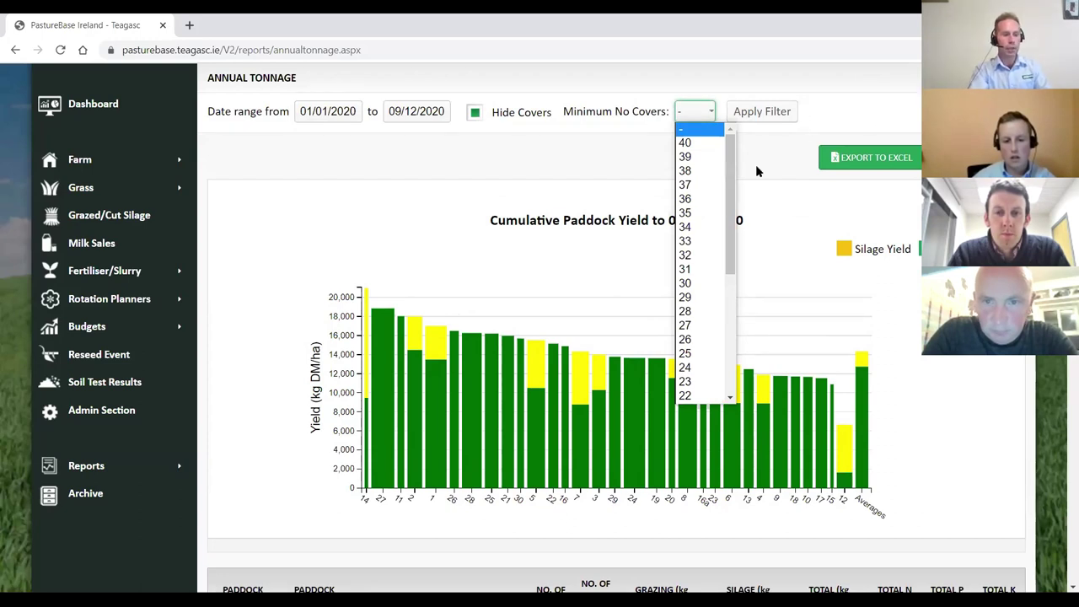
click(685, 284)
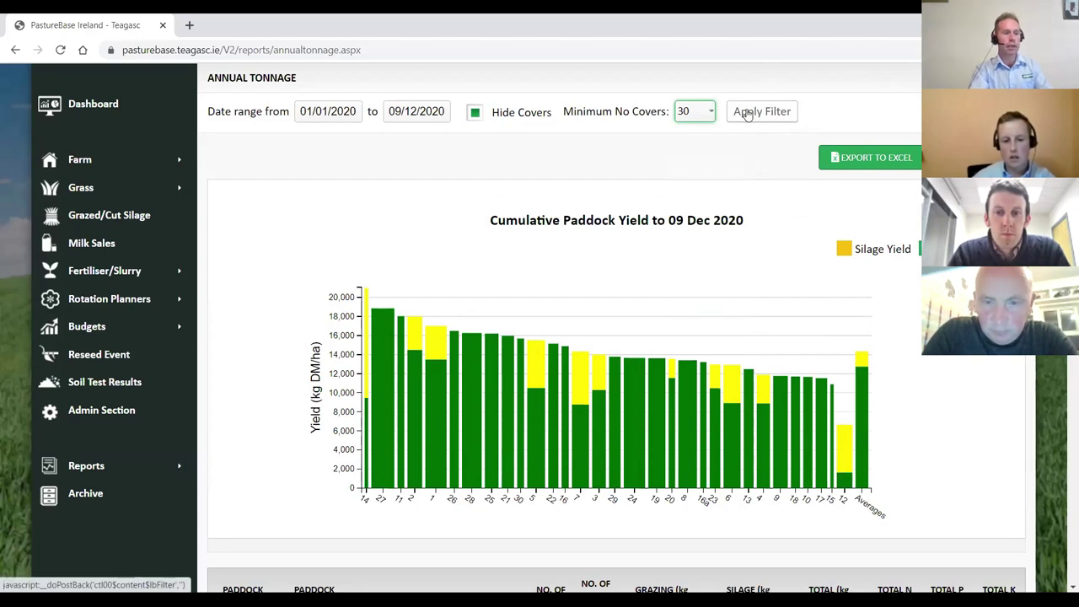
click(747, 113)
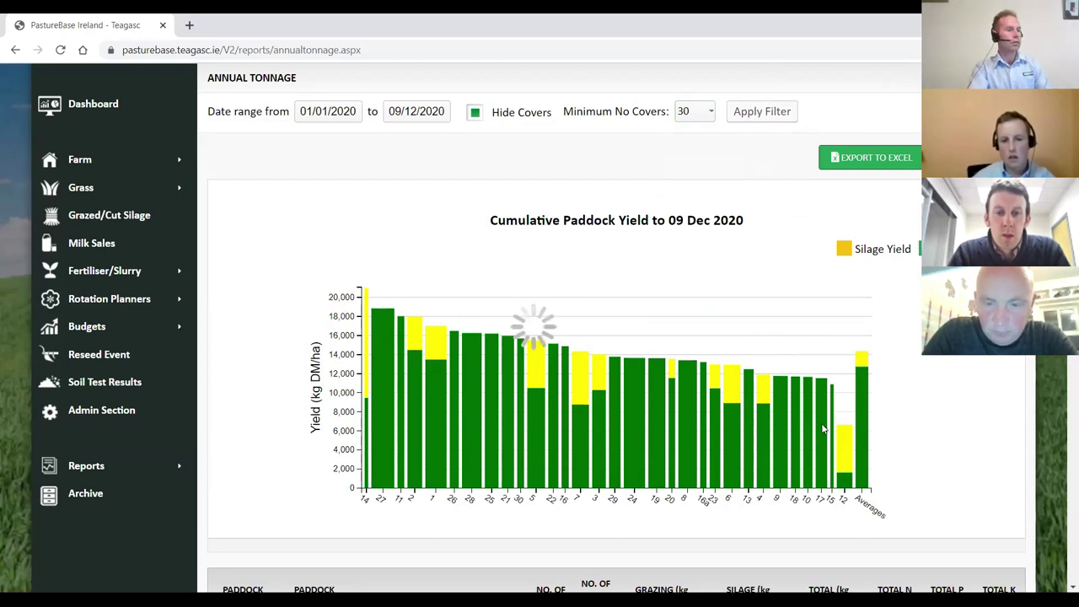
Examine the filtered cumulative paddock yield chart and the paddock table down to its averages row.
mouse_move(818, 393)
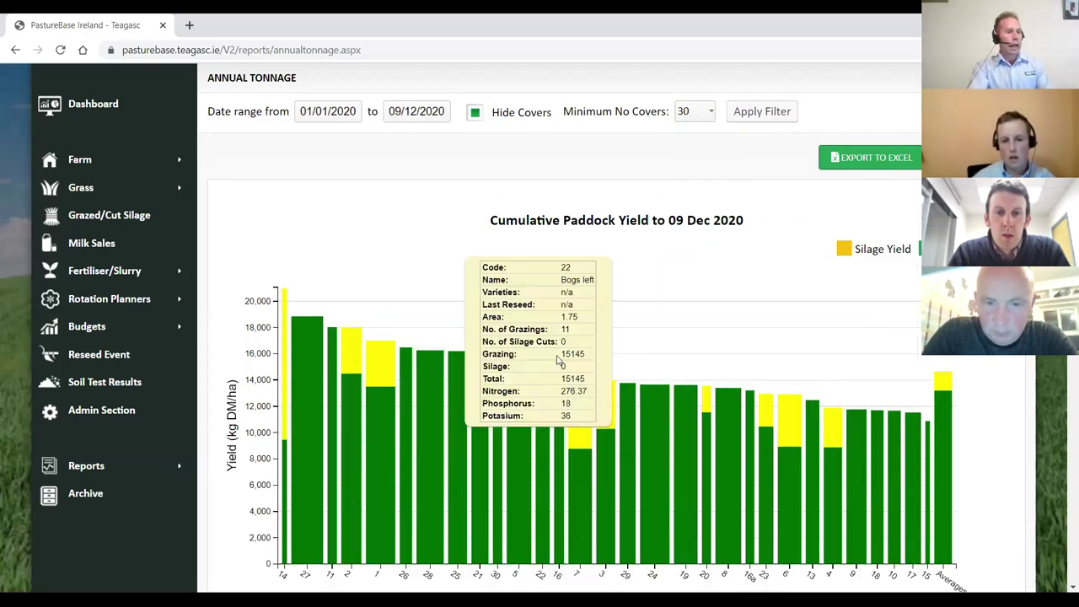
scroll(705, 279, down, 1)
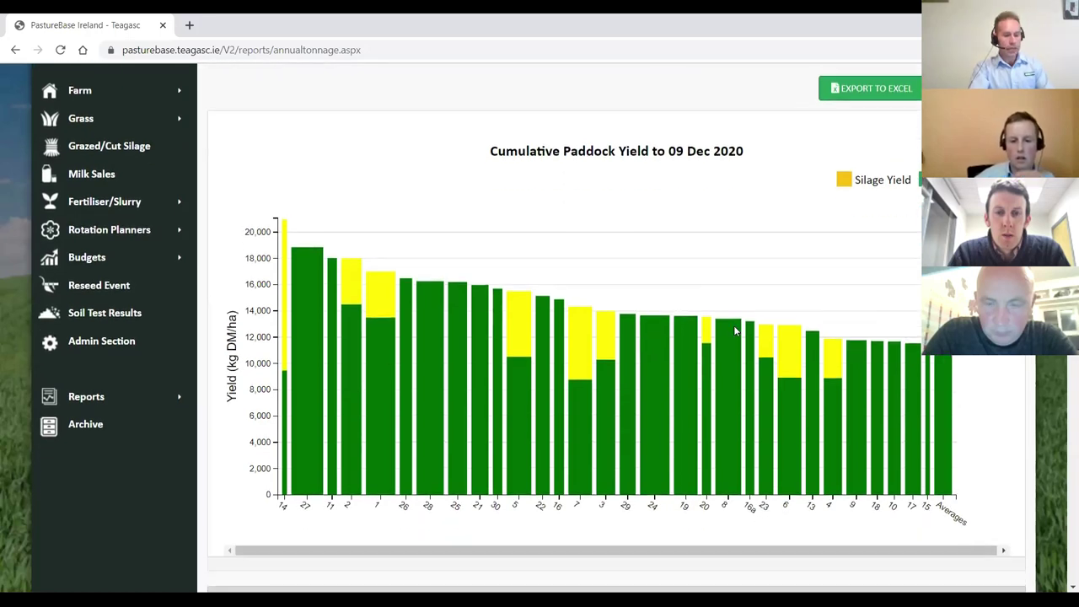
scroll(706, 281, up, 1)
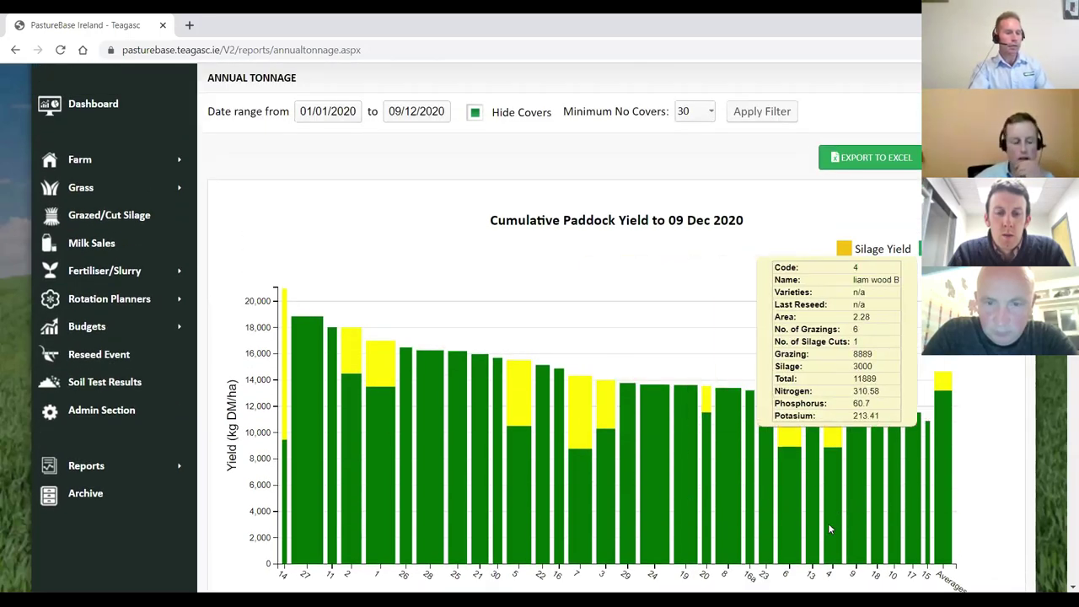
scroll(826, 523, down, 12)
scroll(735, 514, down, 2)
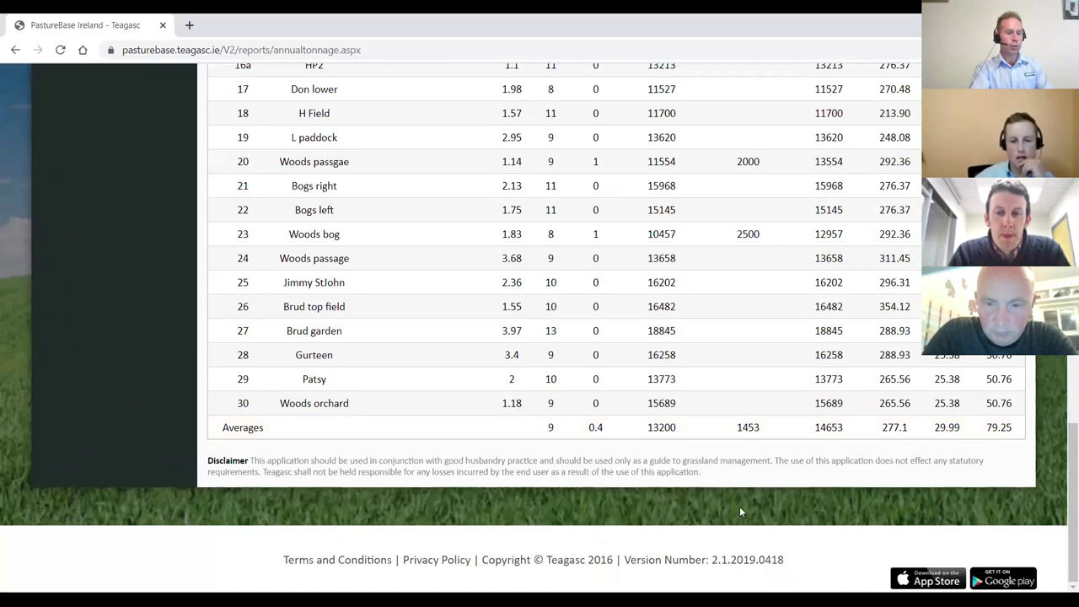
scroll(733, 502, up, 1)
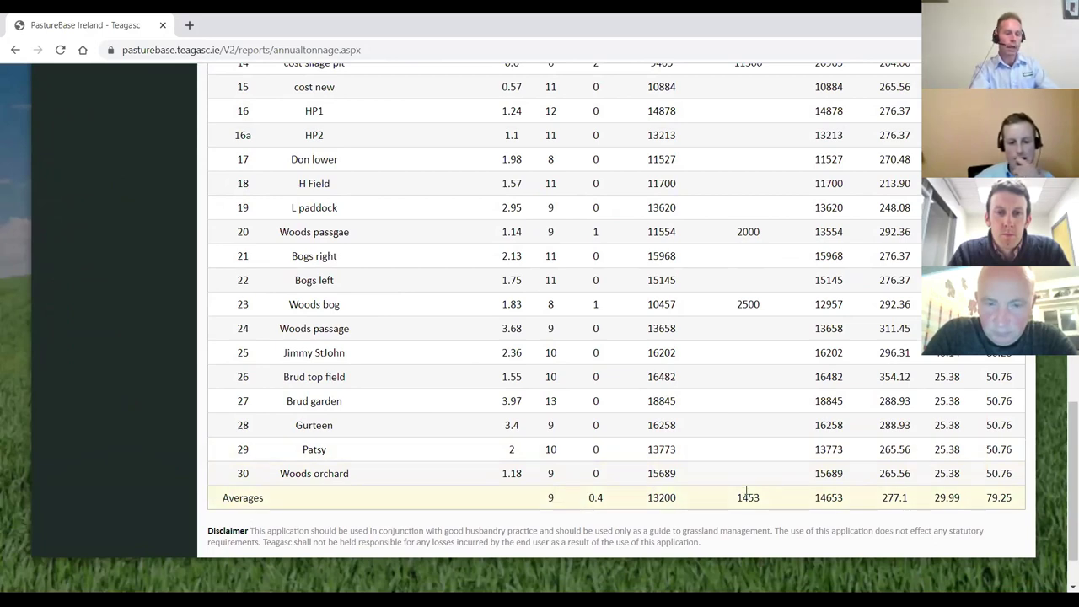
scroll(782, 455, up, 10)
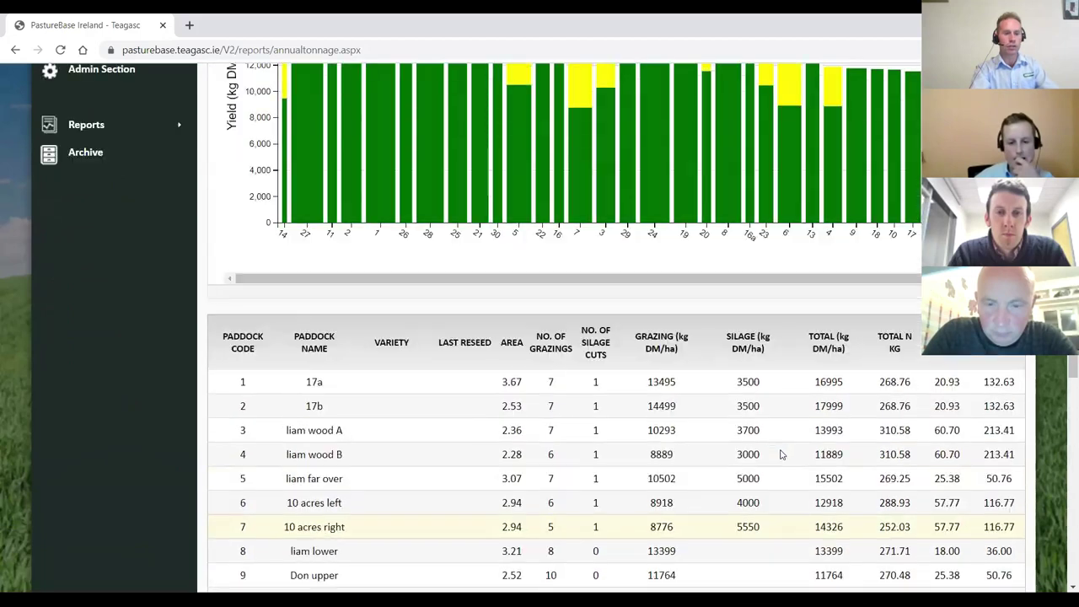
scroll(782, 447, up, 3)
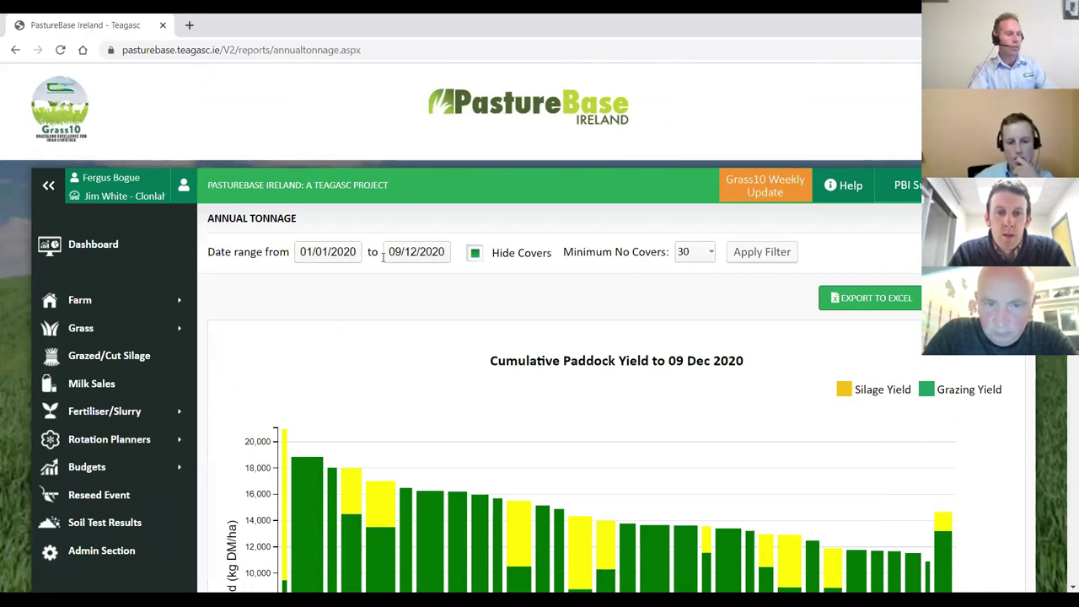
View and dismiss the calendar for the range's start date, and review the paddock yields and farm averages again.
click(319, 255)
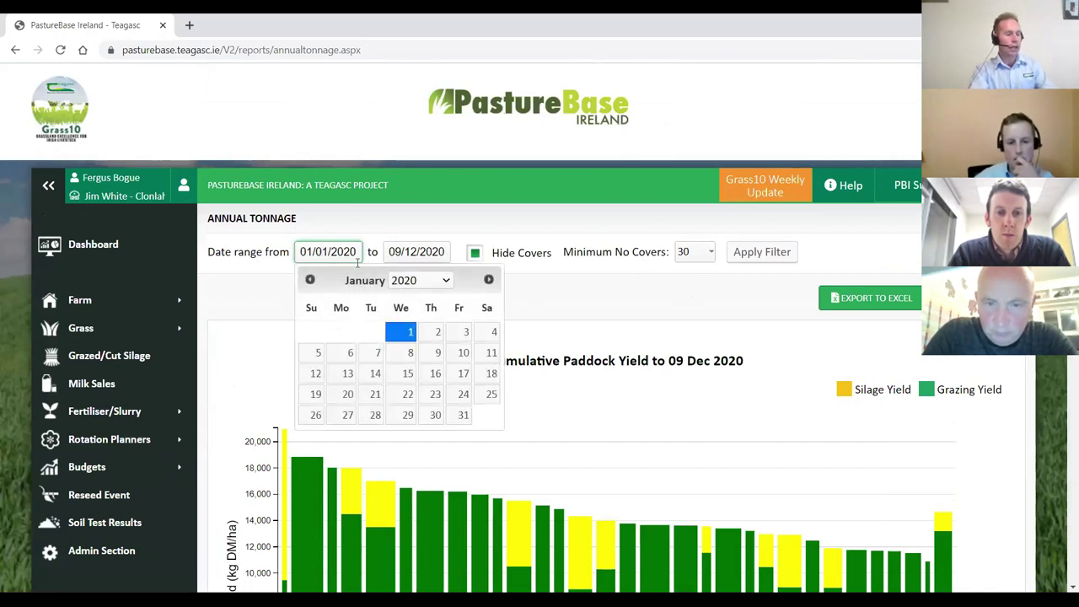
click(268, 285)
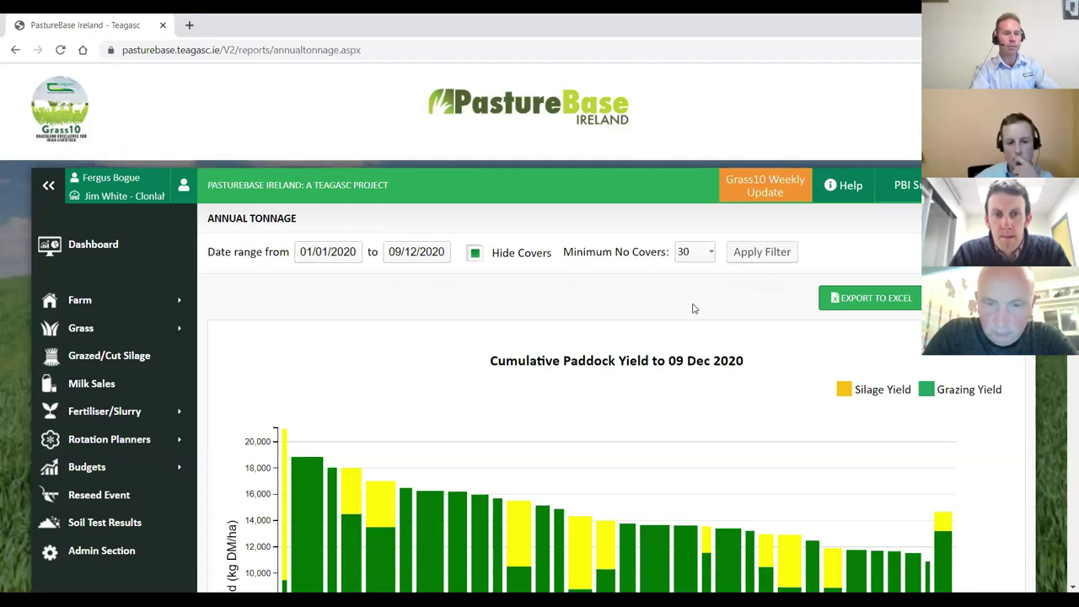
scroll(497, 472, down, 1)
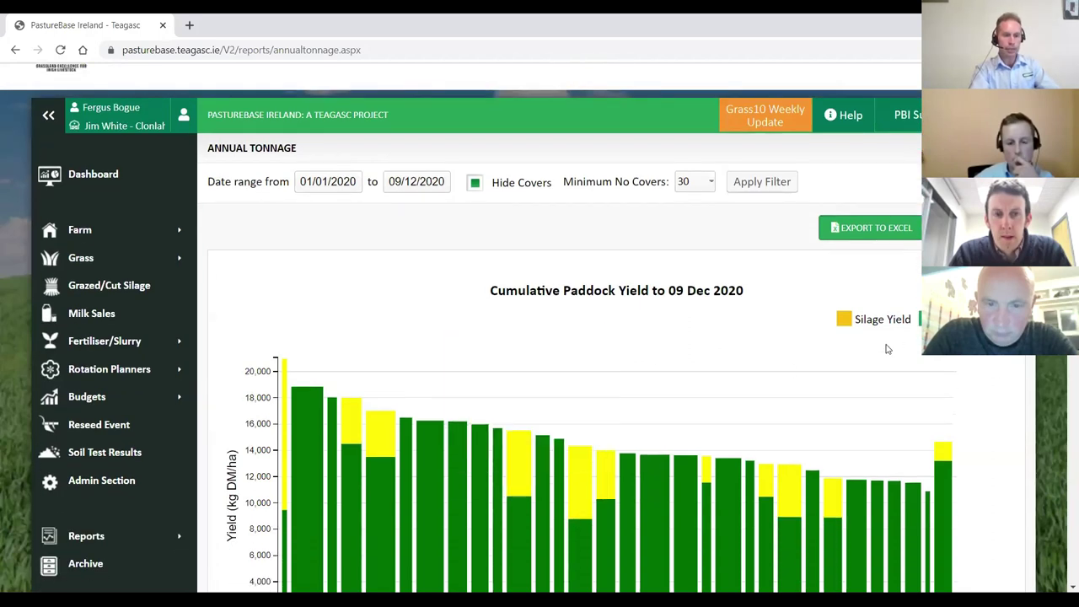
scroll(599, 401, down, 4)
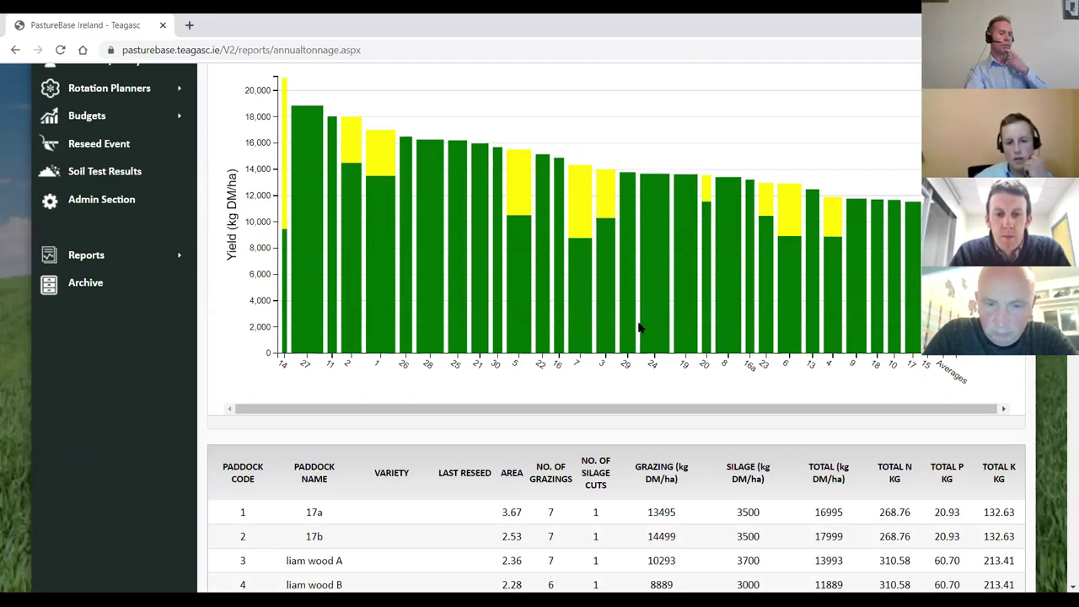
mouse_move(648, 330)
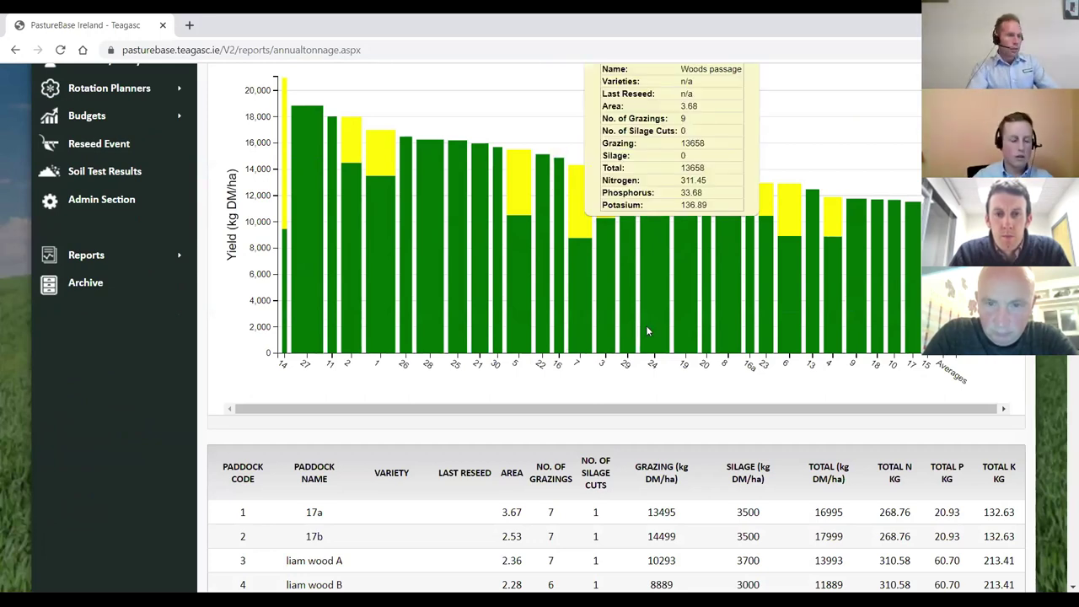
scroll(641, 354, down, 1)
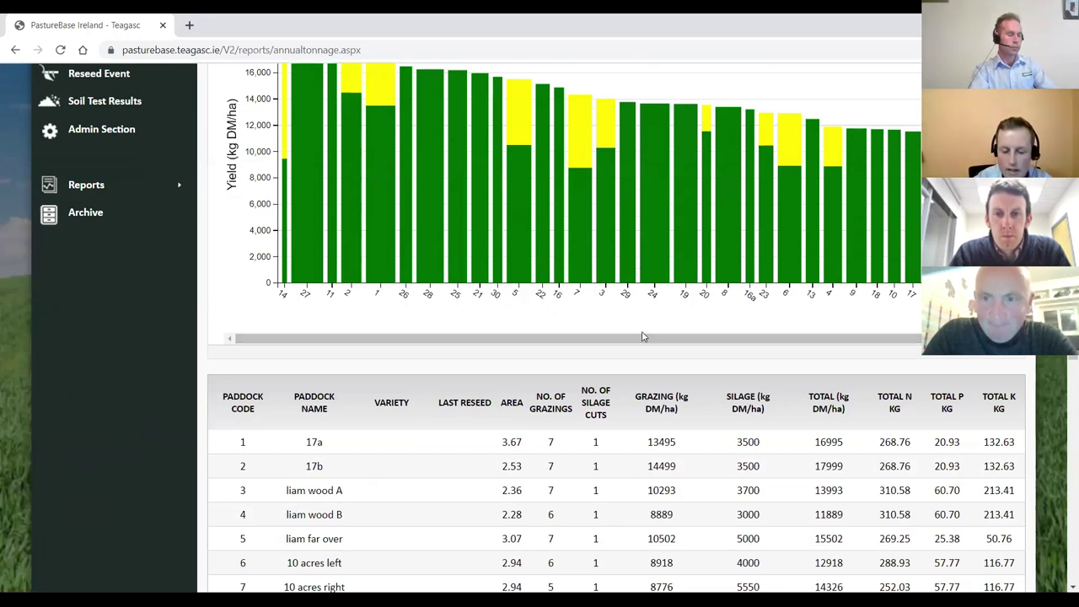
scroll(641, 344, down, 8)
scroll(638, 346, down, 3)
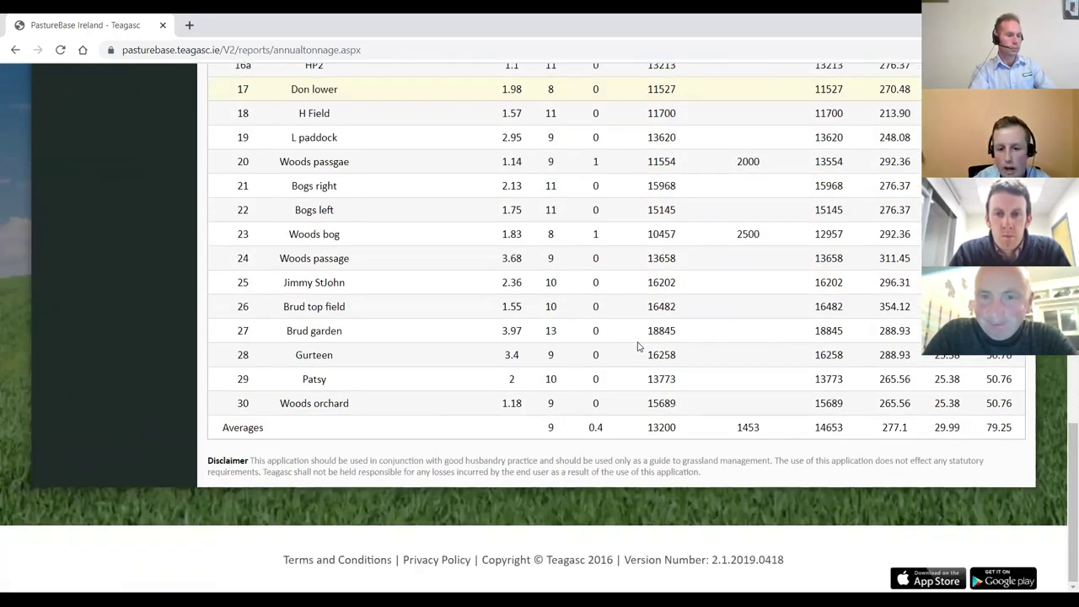
scroll(646, 346, up, 2)
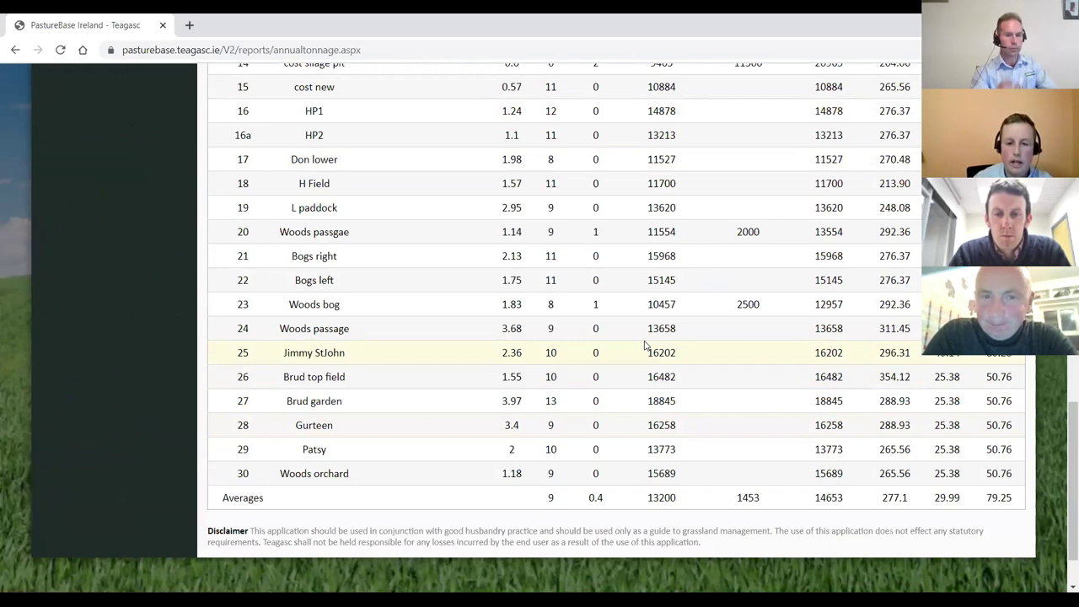
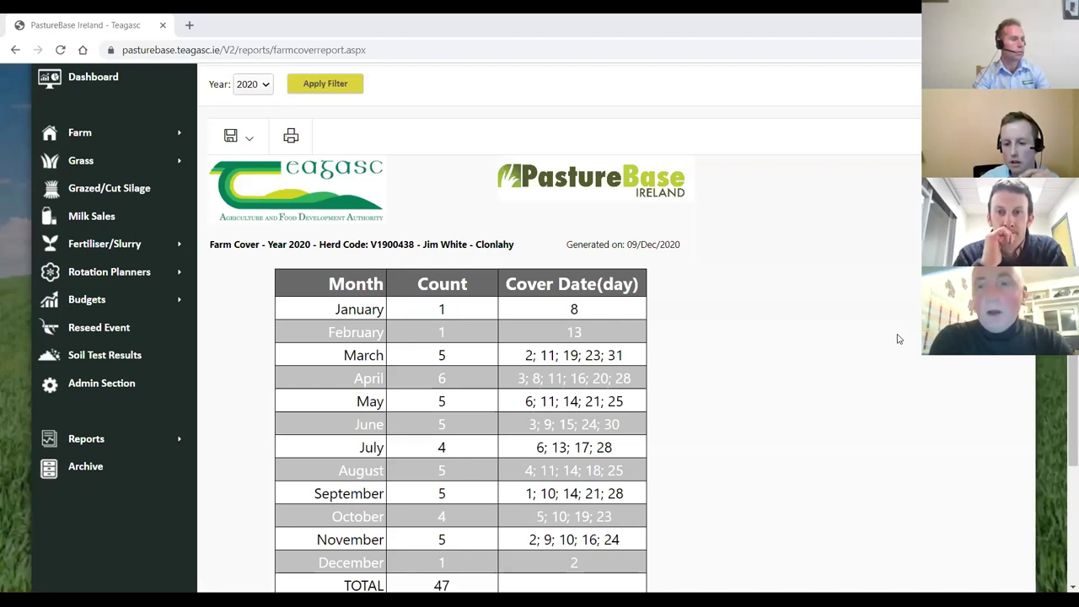
Look over the 2020 monthly cover dates and open the Farm Summary report.
scroll(314, 343, down, 1)
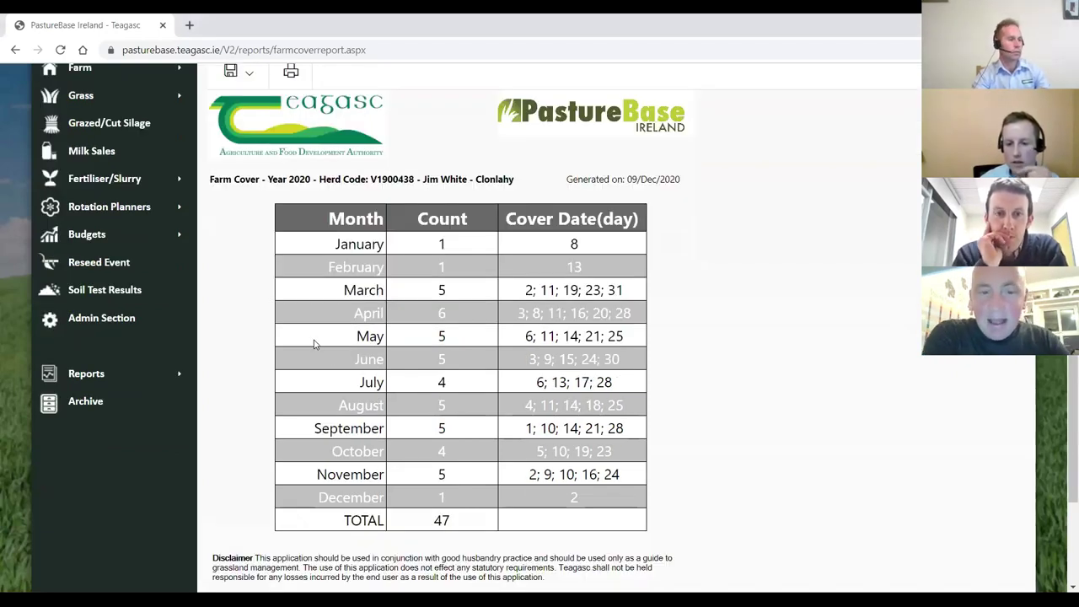
mouse_move(177, 372)
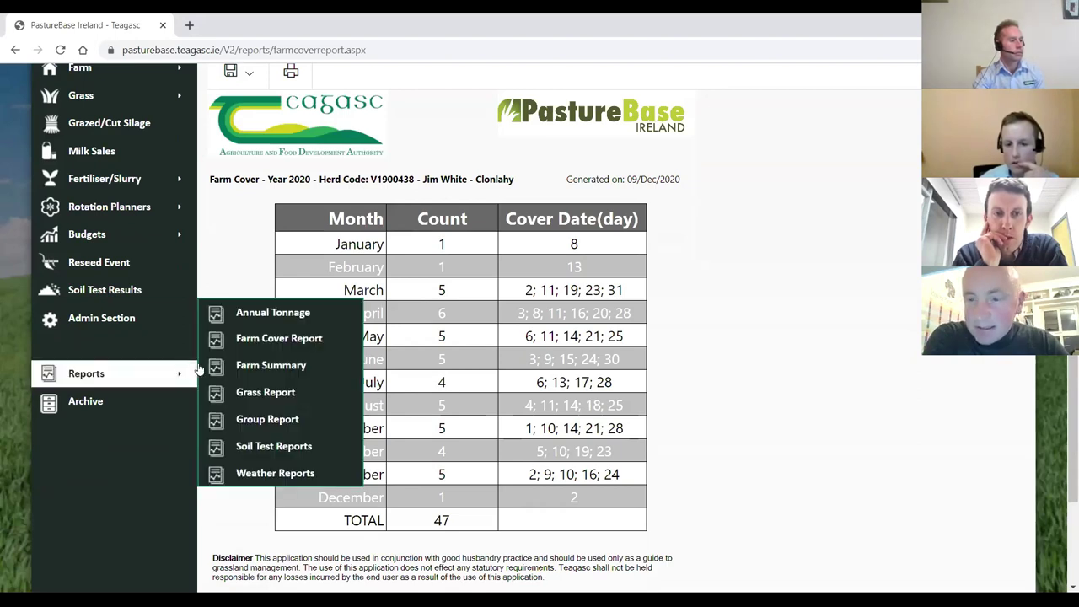
click(264, 387)
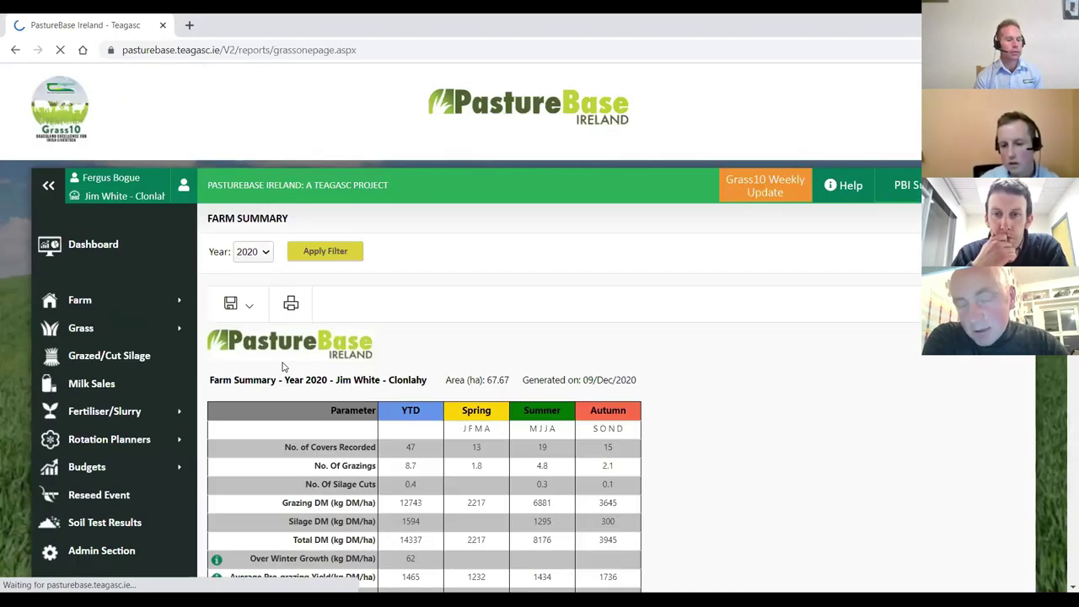
Examine the 2020 Farm Summary's year-to-date and seasonal figures for grazings, dry matter, growth, covers, feed, milk solids and nutrients.
scroll(336, 368, down, 3)
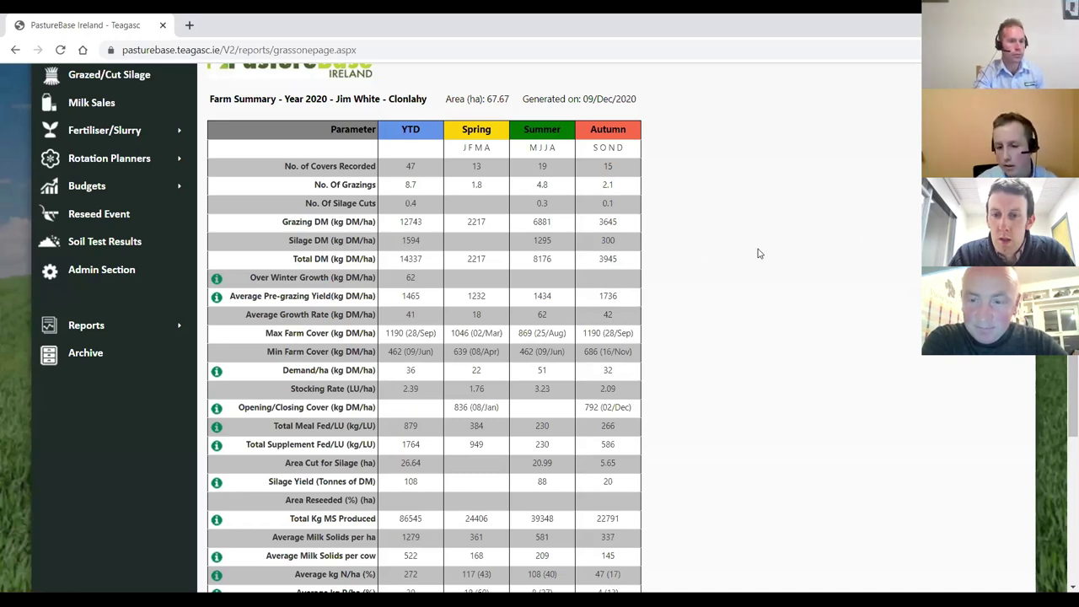
scroll(866, 240, up, 1)
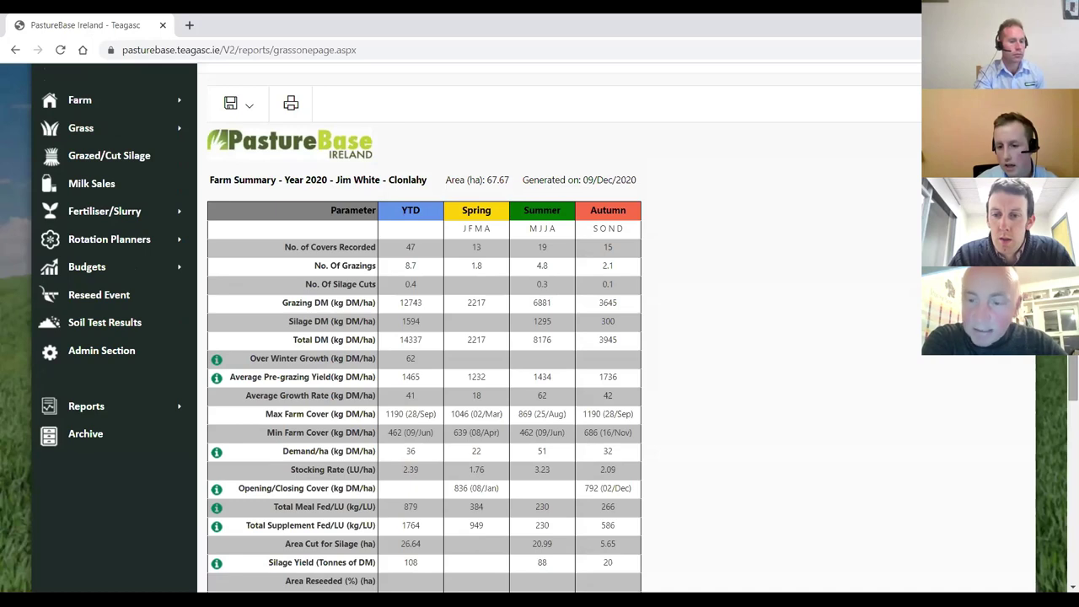
scroll(790, 346, up, 1)
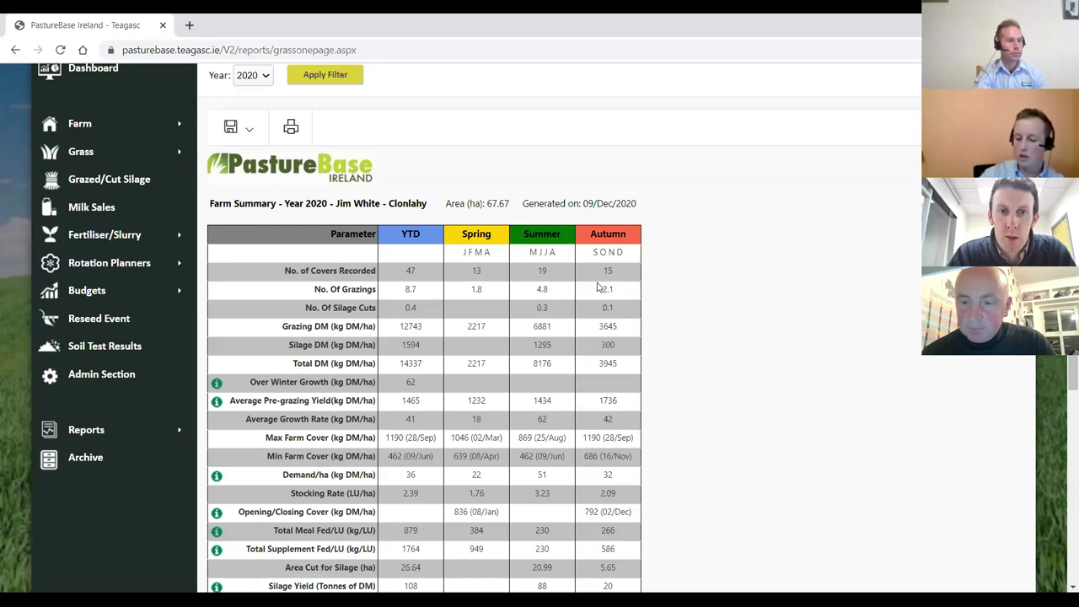
scroll(599, 291, down, 1)
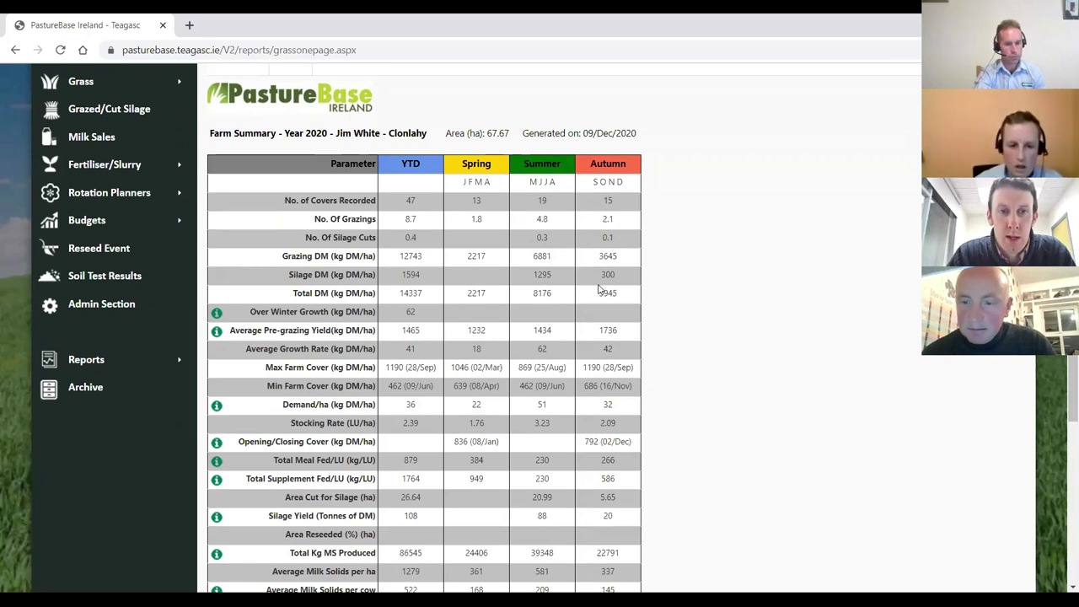
scroll(459, 348, up, 1)
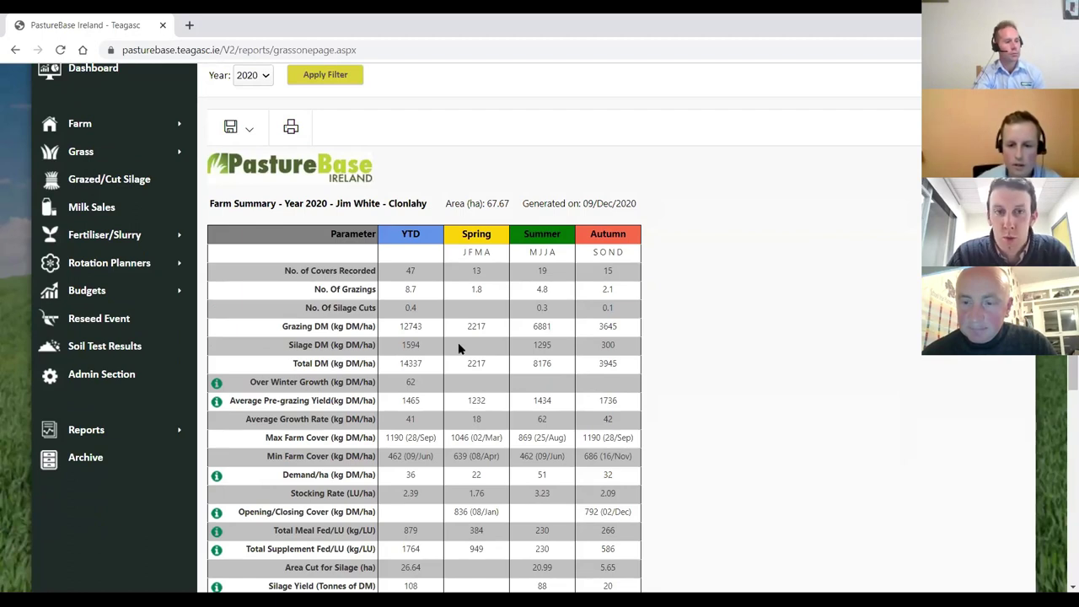
scroll(459, 354, down, 1)
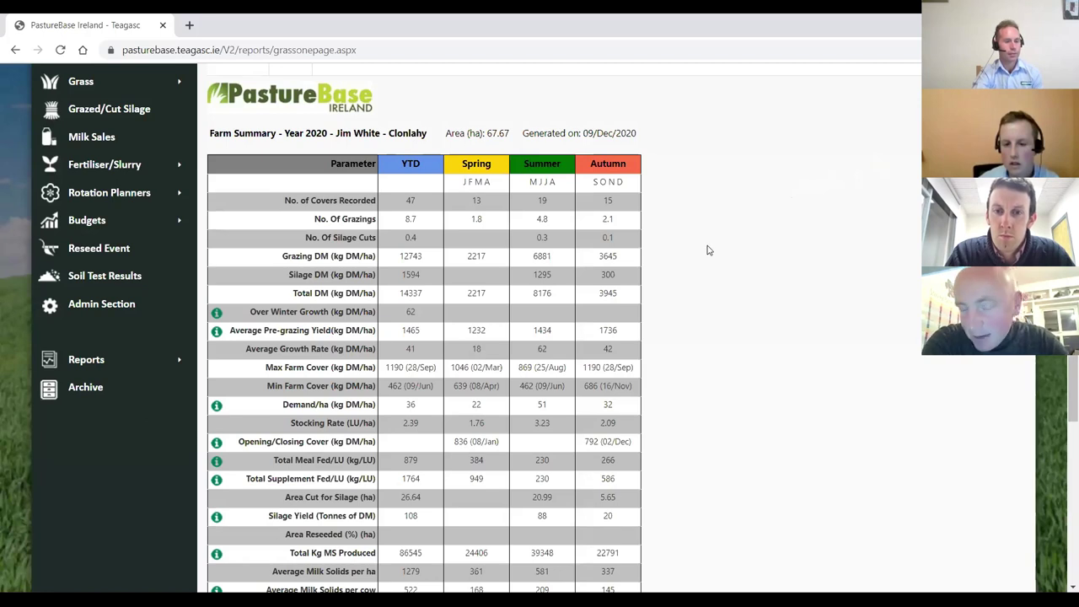
scroll(712, 268, down, 1)
scroll(714, 276, up, 1)
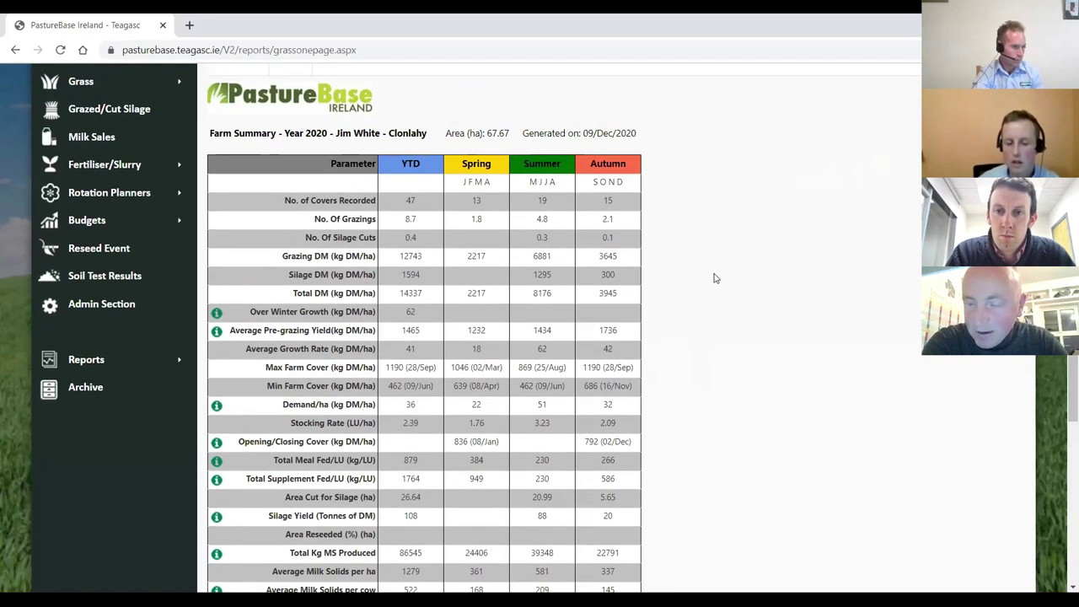
scroll(727, 276, down, 1)
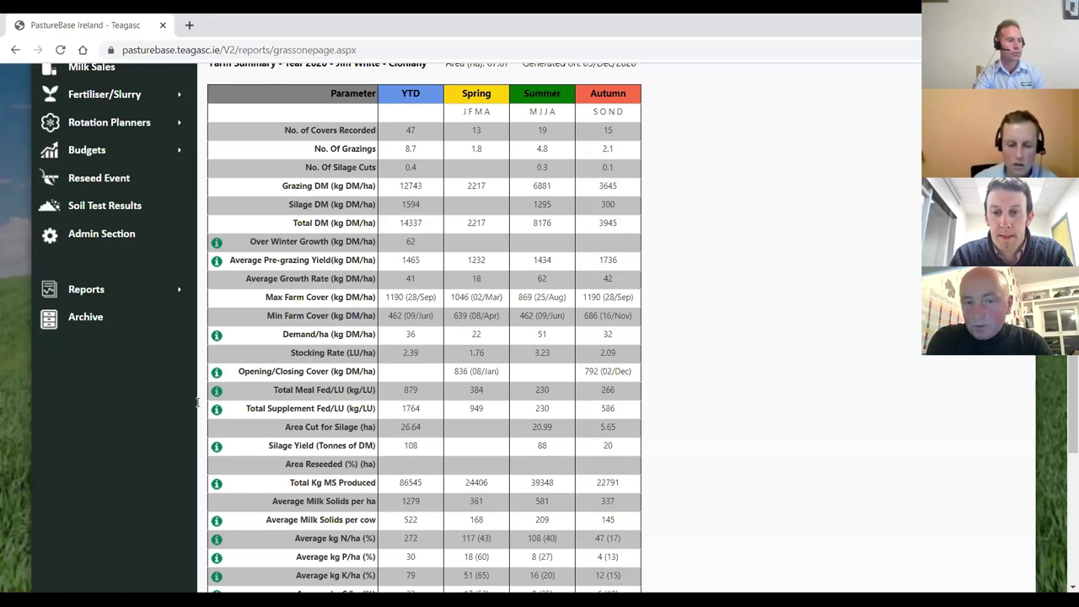
scroll(515, 397, down, 1)
scroll(516, 398, down, 1)
scroll(545, 403, up, 1)
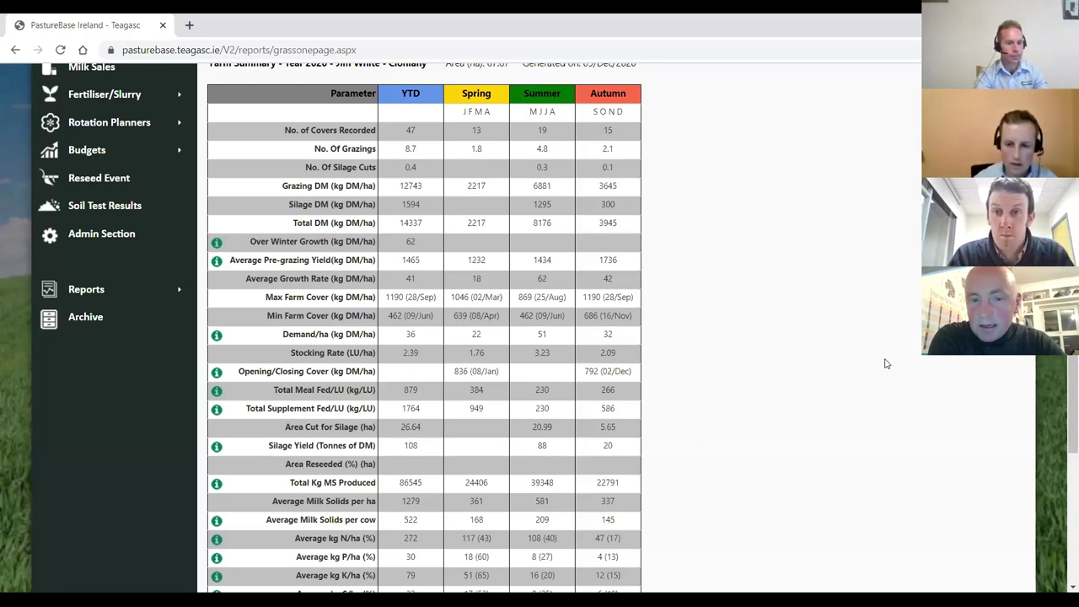
Review the 2020 Farm Summary's area, covers, grazings, dry matter and growth rows by season.
scroll(886, 364, up, 2)
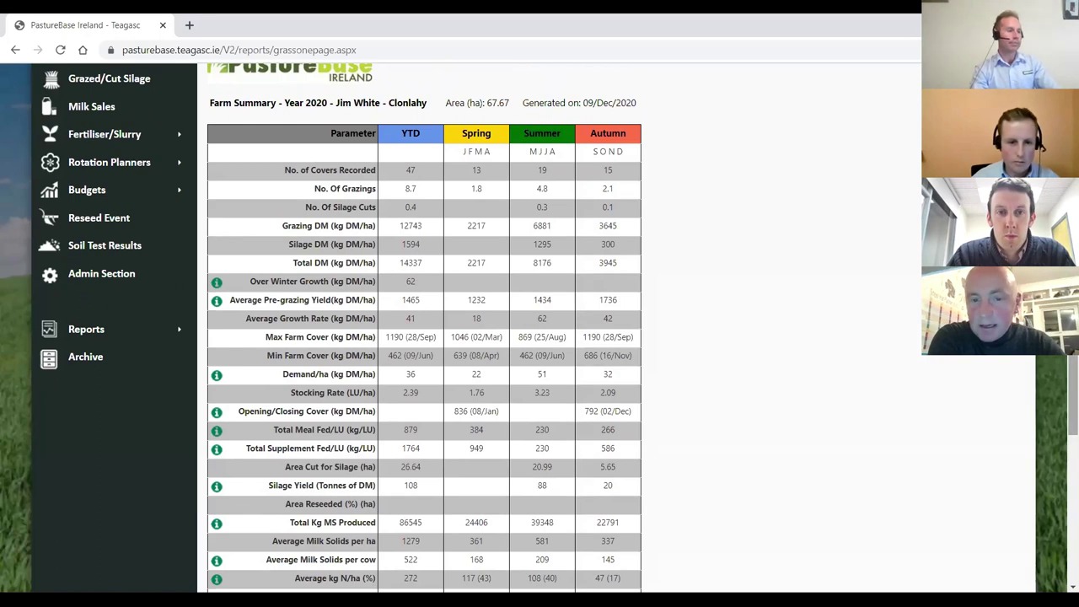
scroll(556, 337, up, 2)
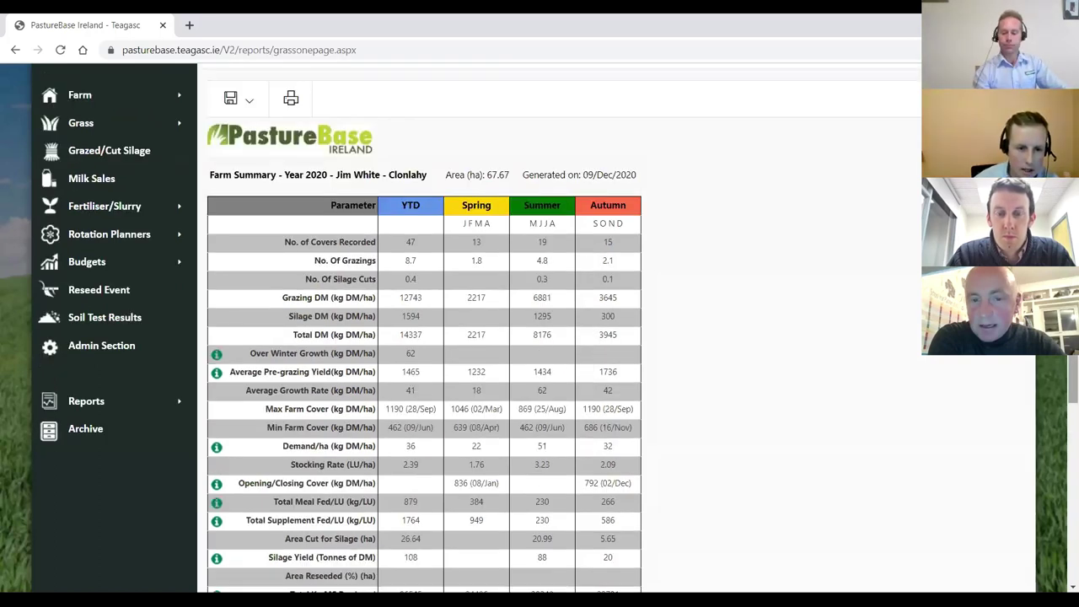
scroll(773, 294, down, 2)
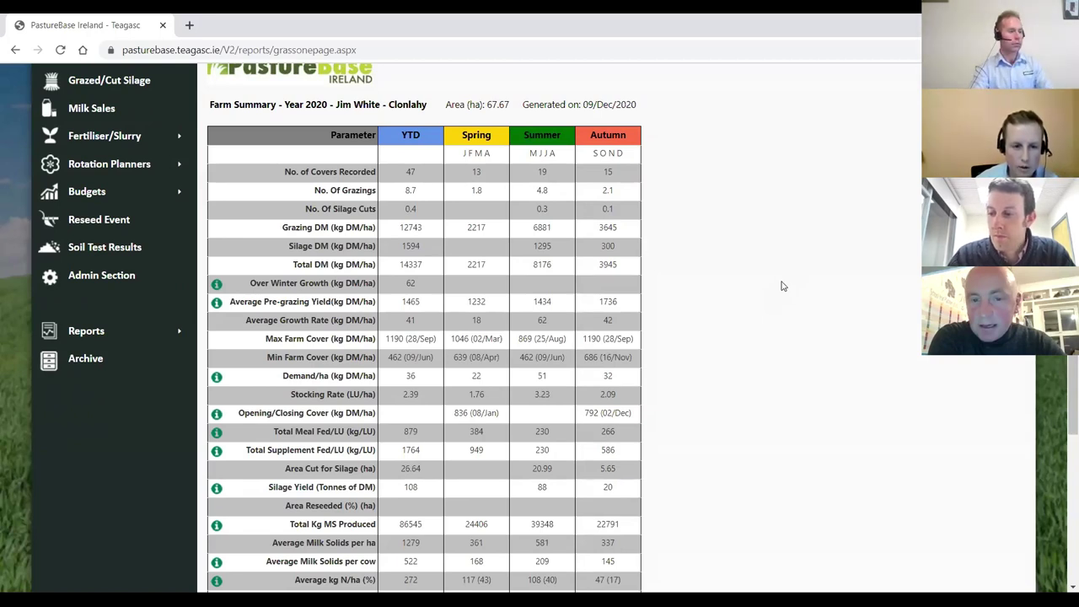
scroll(885, 276, down, 1)
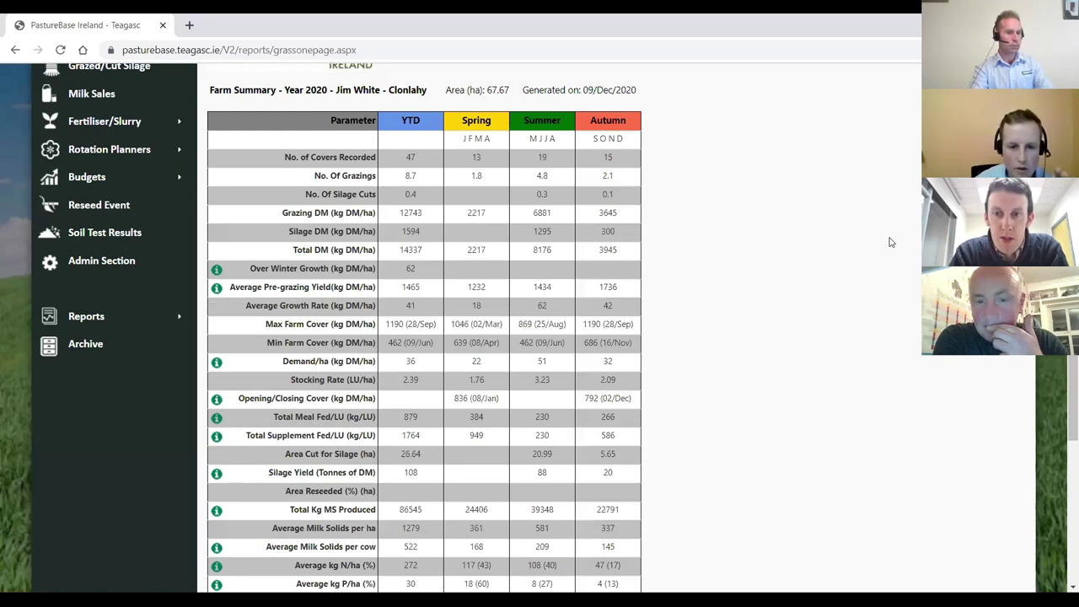
scroll(890, 242, down, 1)
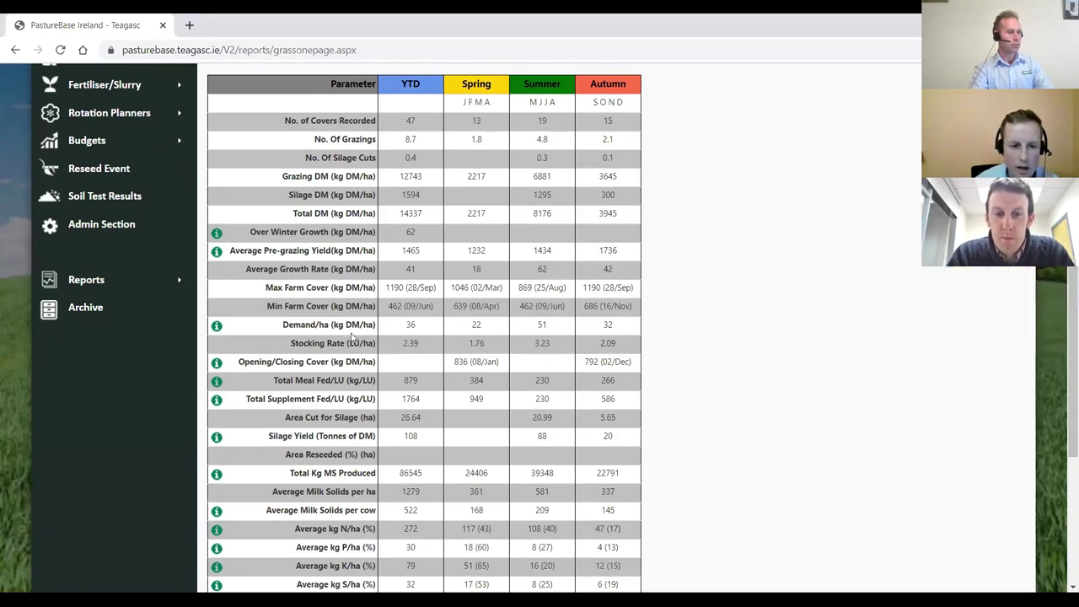
Highlight the summer average pre-grazing yield and growth rate and the autumn maximum farm cover, then clear the highlighting.
double_click(535, 250)
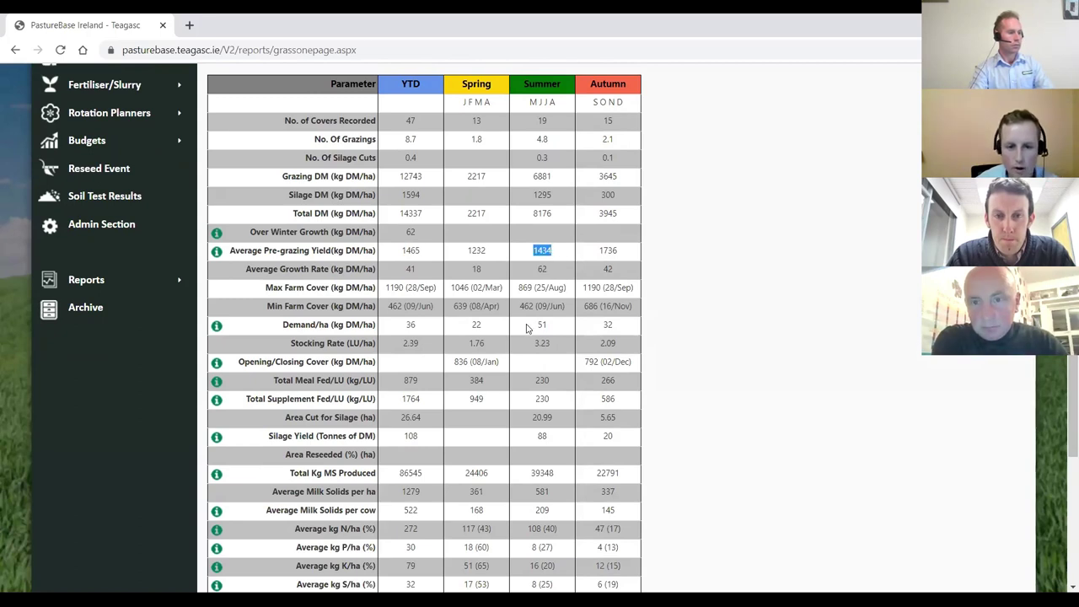
double_click(545, 270)
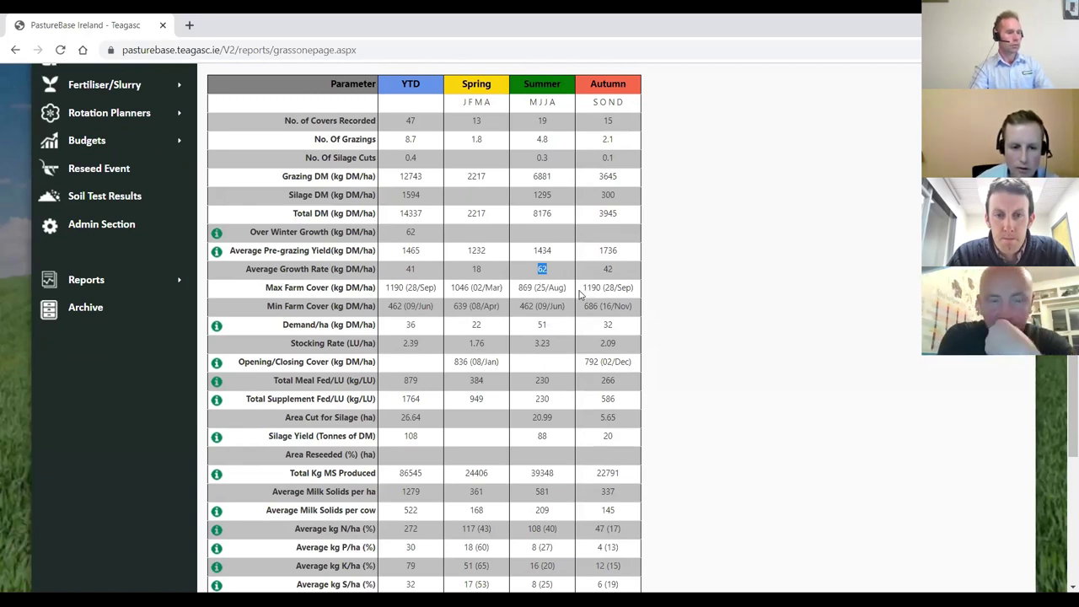
drag(584, 289, 629, 288)
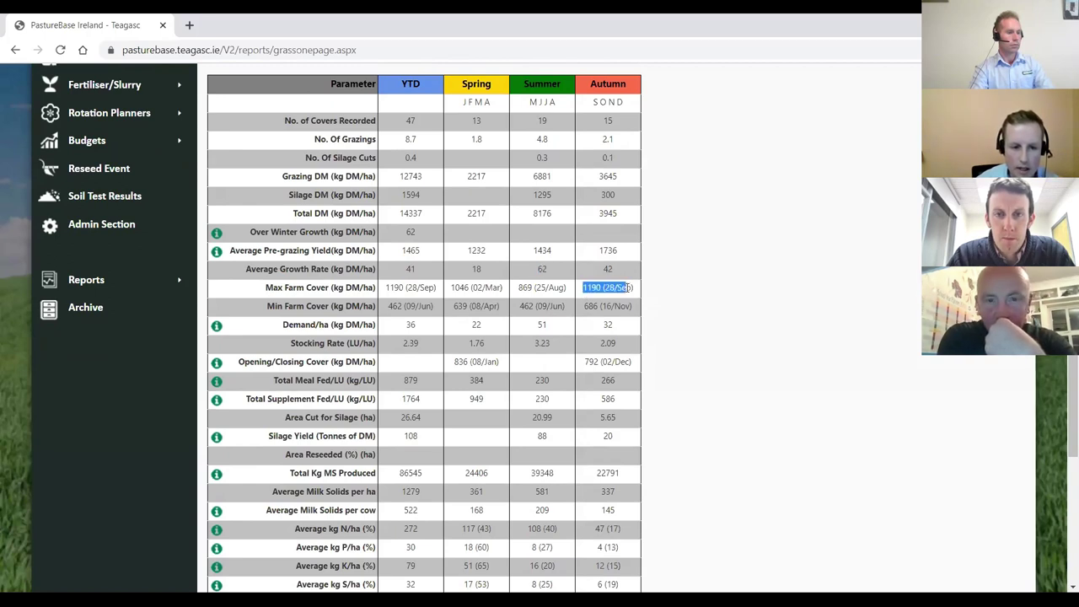
click(684, 275)
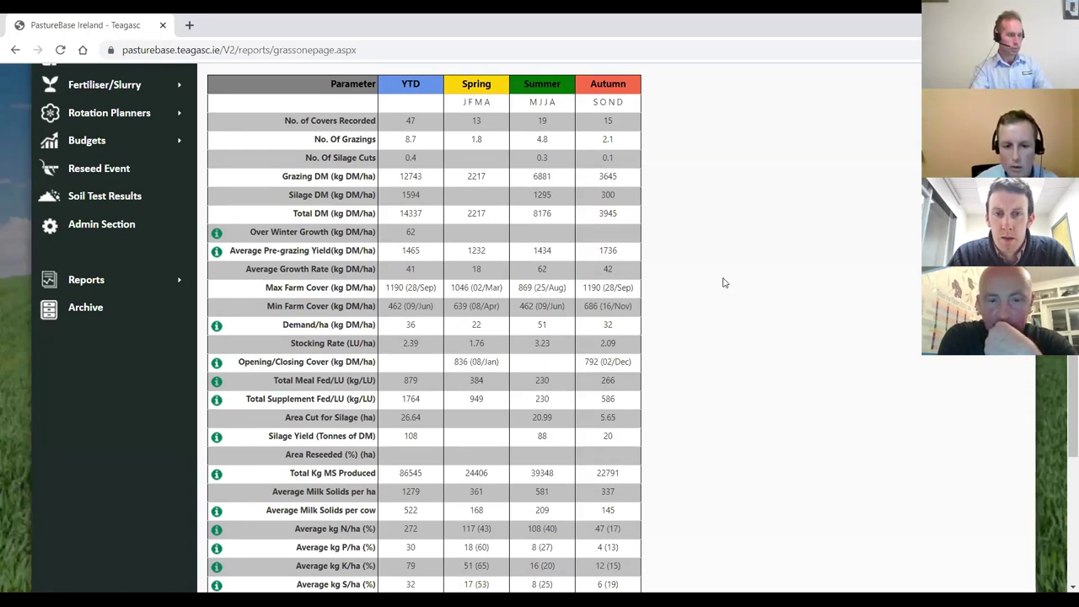
Look over the Farm Summary's feed, milk solids, nutrient and grazing date rows, and open the Grass Report.
scroll(728, 427, down, 2)
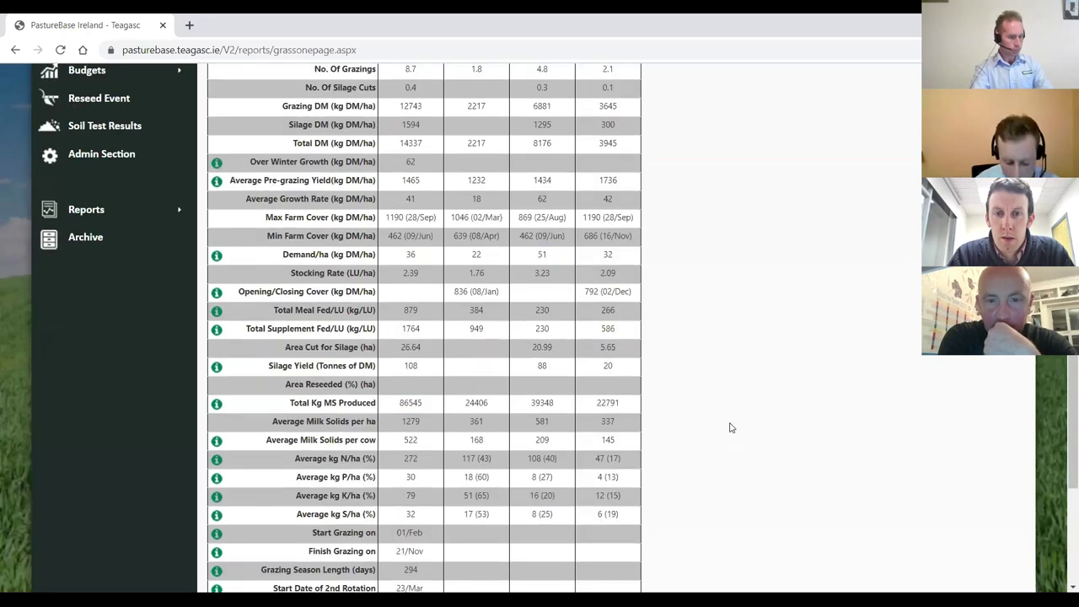
scroll(727, 419, up, 2)
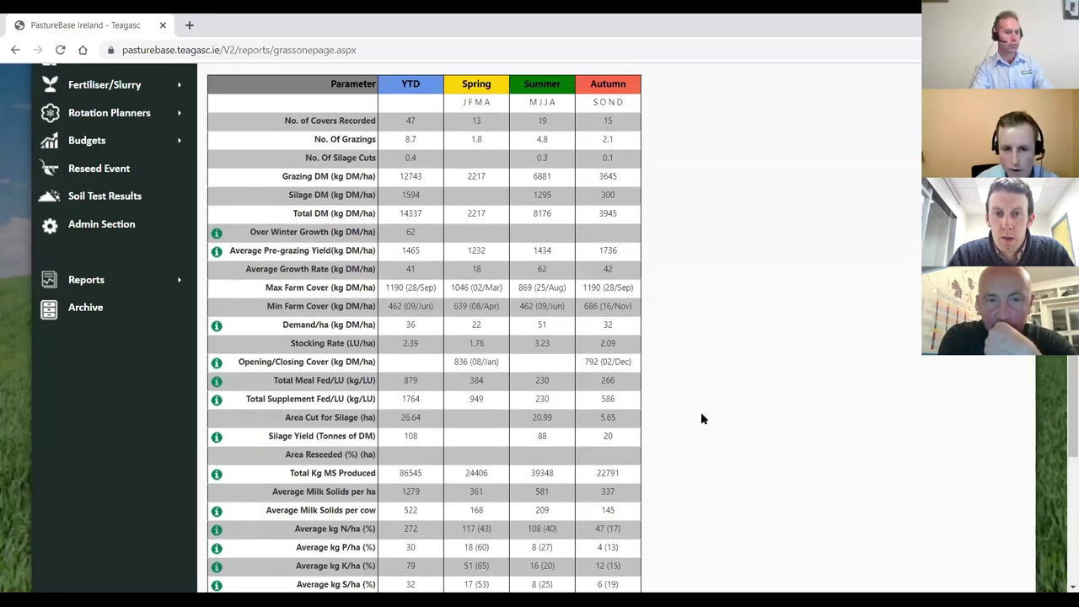
scroll(697, 422, down, 1)
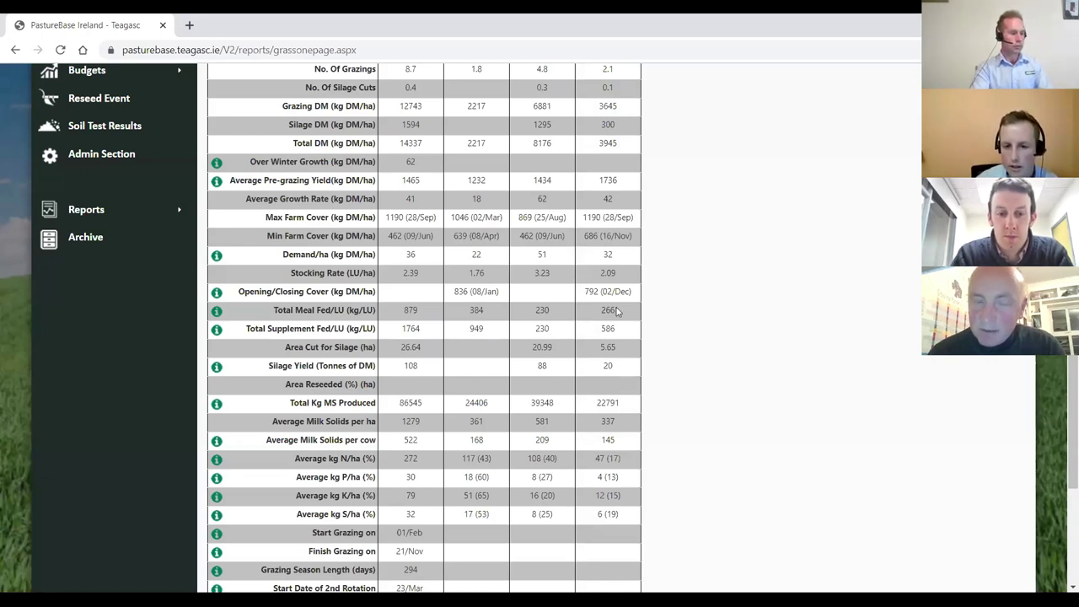
scroll(618, 312, down, 1)
mouse_move(139, 143)
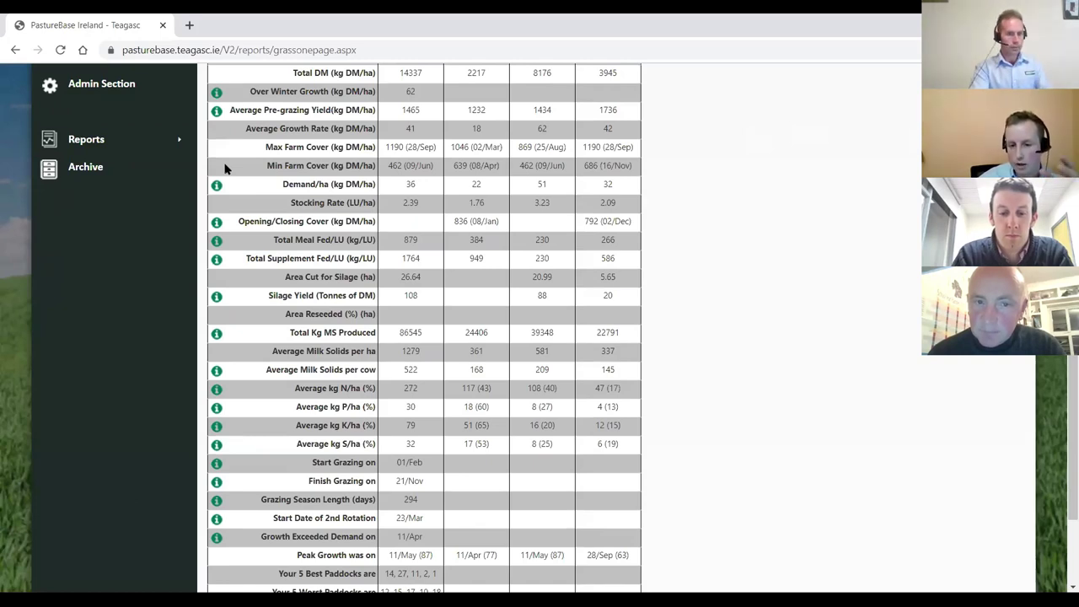
mouse_move(175, 146)
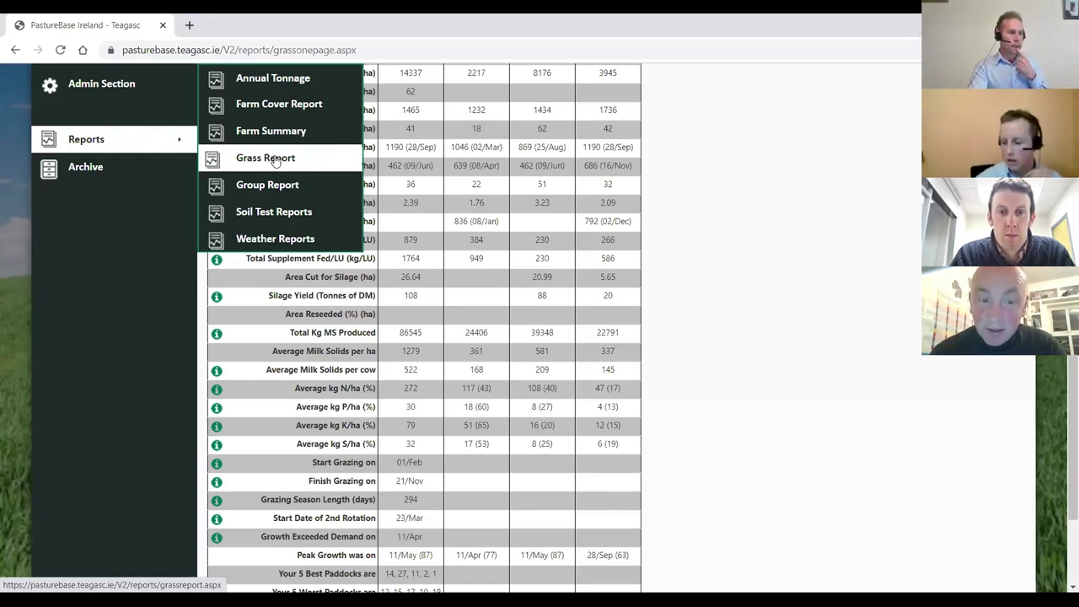
click(275, 161)
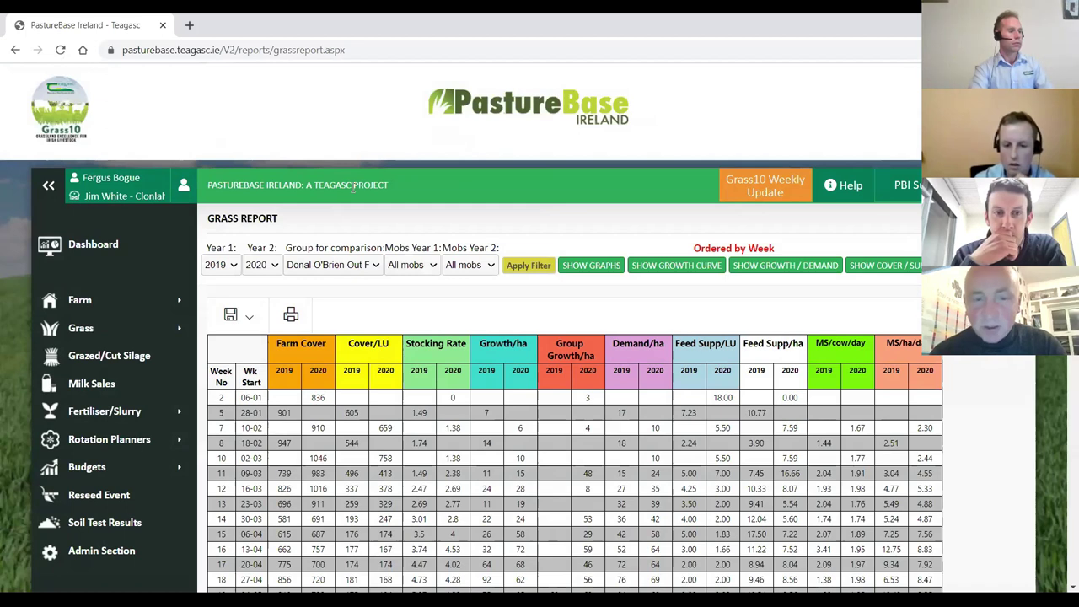
Try to display the Grass Report's graphs and look for them below the weekly 2019 and 2020 table.
scroll(389, 205, down, 1)
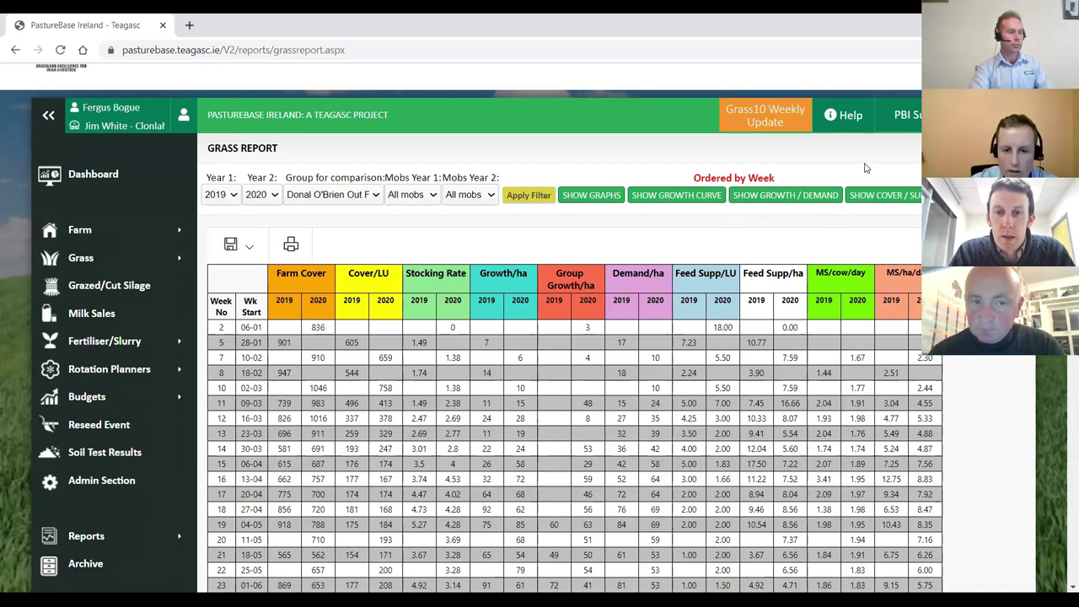
click(594, 199)
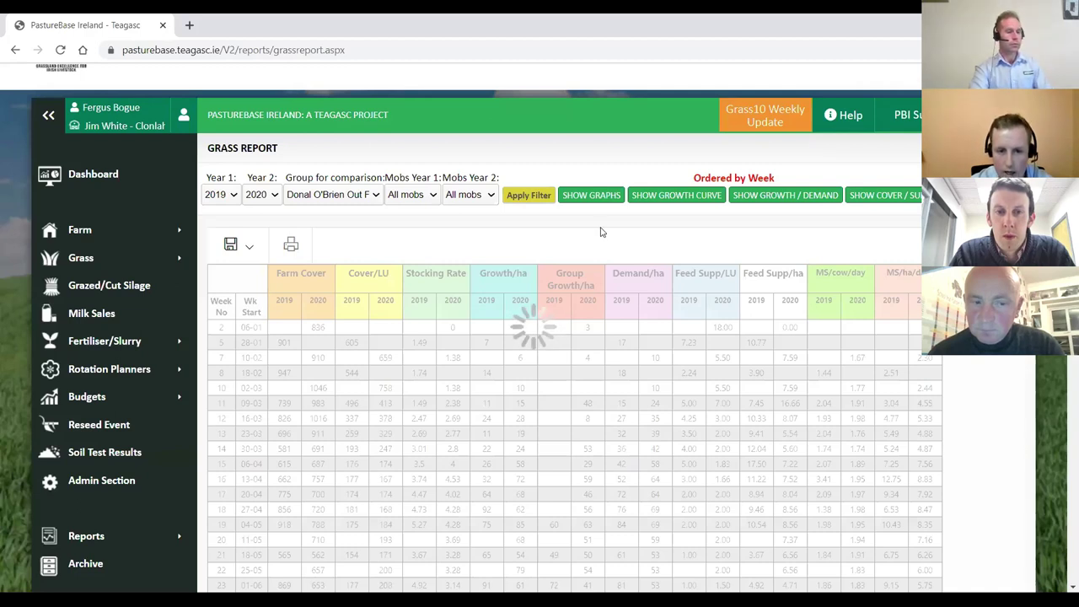
scroll(601, 233, down, 1)
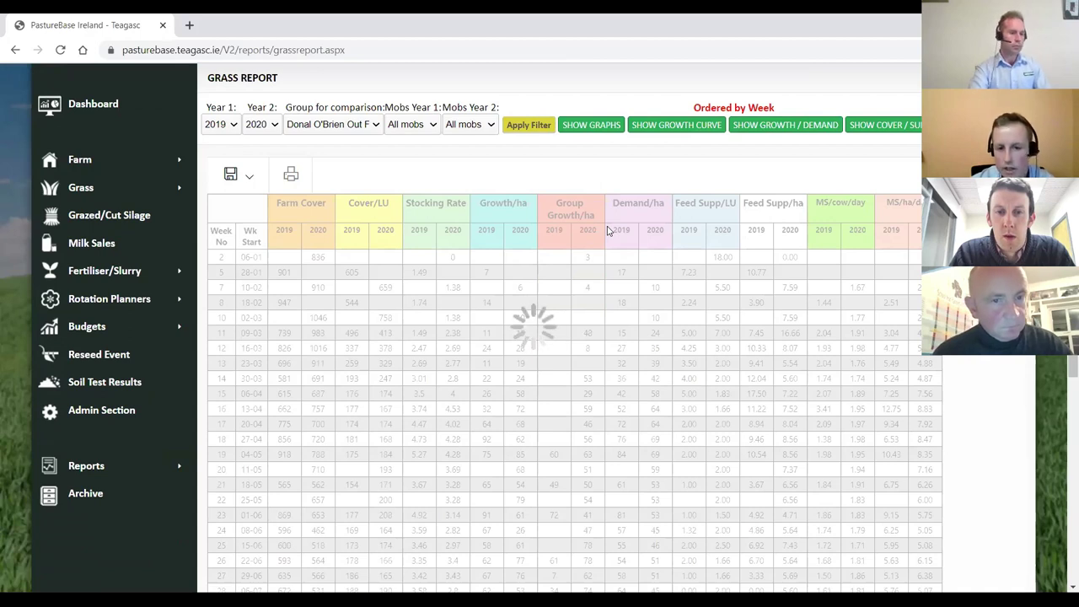
scroll(612, 241, down, 8)
scroll(612, 248, up, 3)
scroll(612, 248, down, 3)
scroll(612, 260, up, 15)
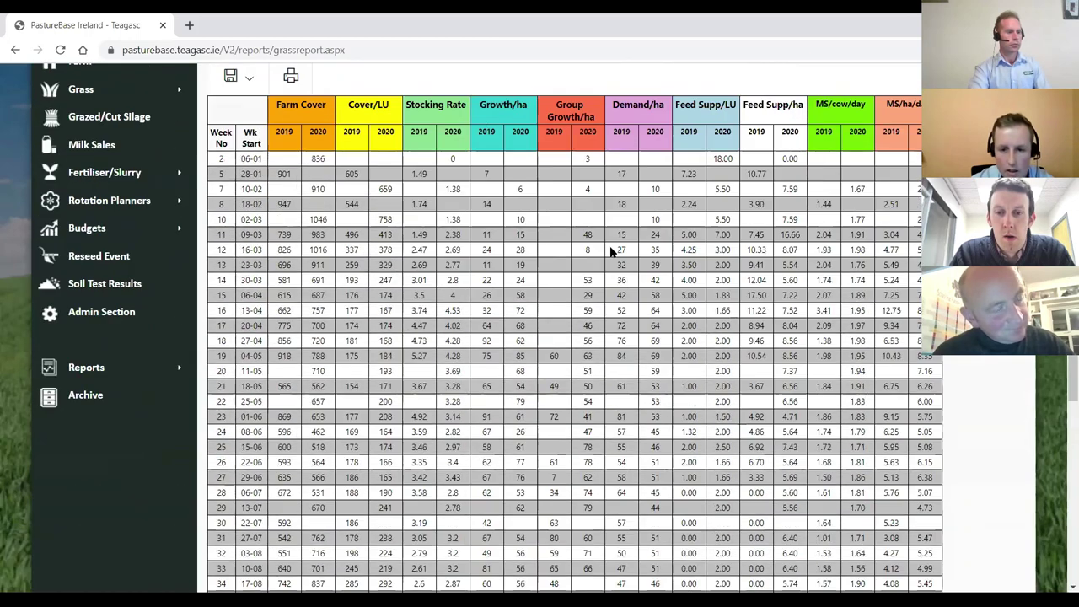
scroll(594, 291, down, 15)
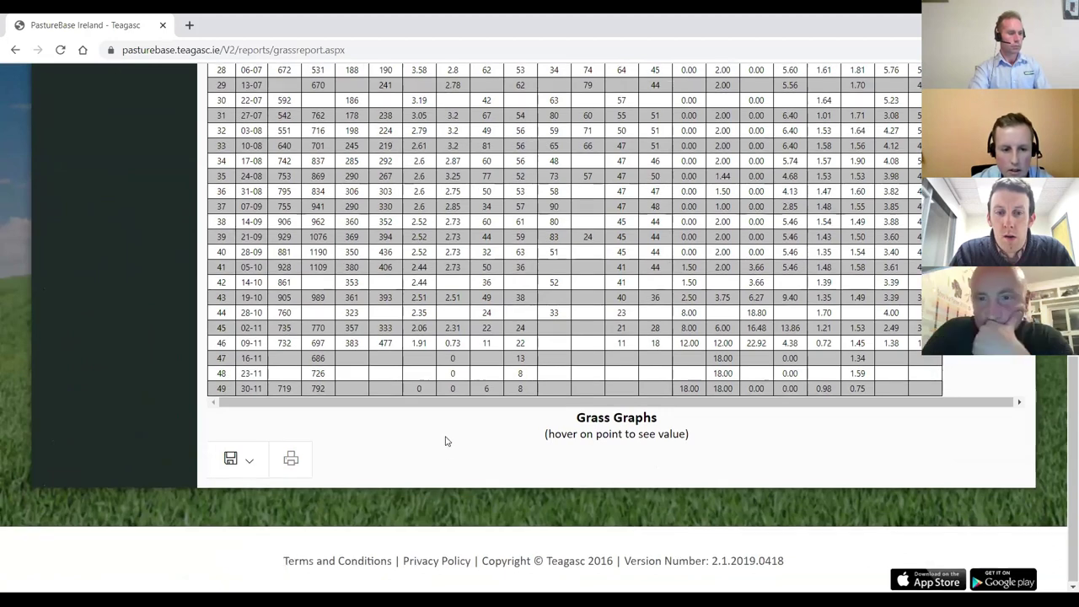
scroll(445, 450, up, 12)
scroll(486, 448, down, 1)
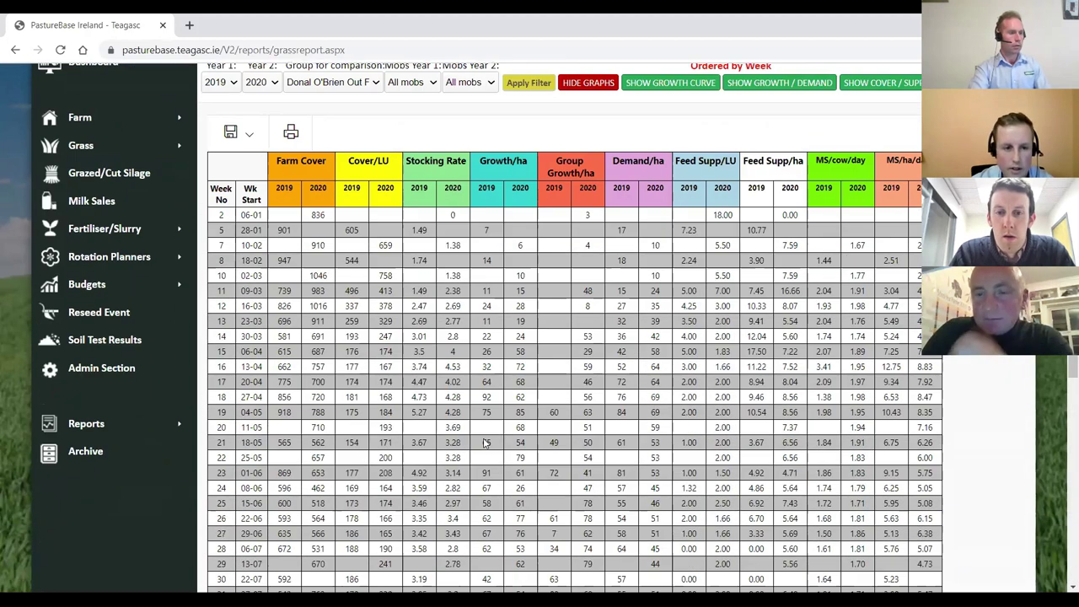
Hide the Grass Report's graphs, check the weekly table, and display the graphs again.
scroll(588, 243, up, 2)
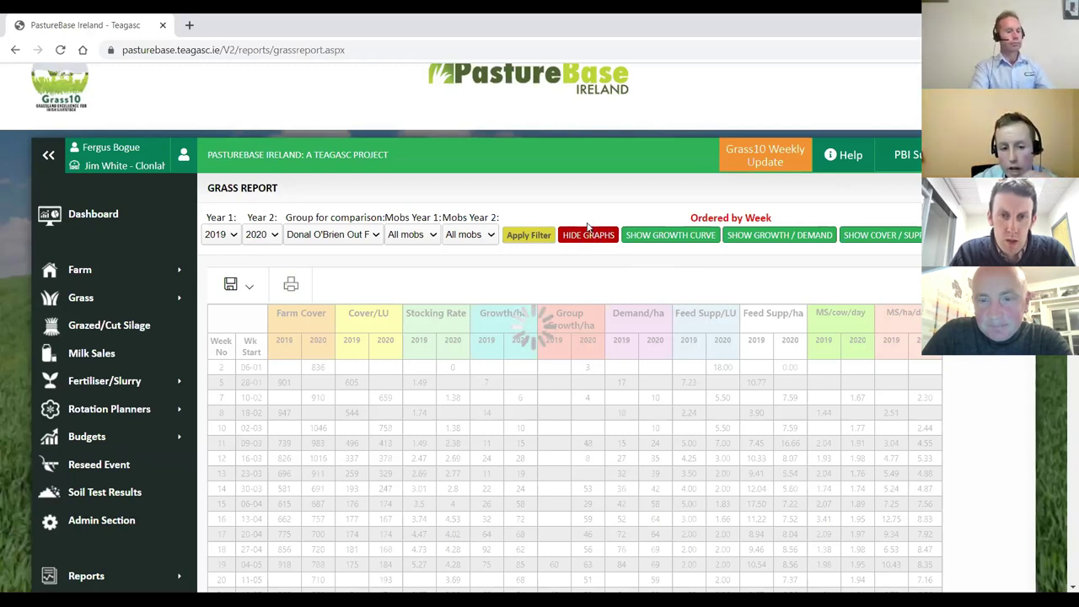
scroll(614, 271, down, 3)
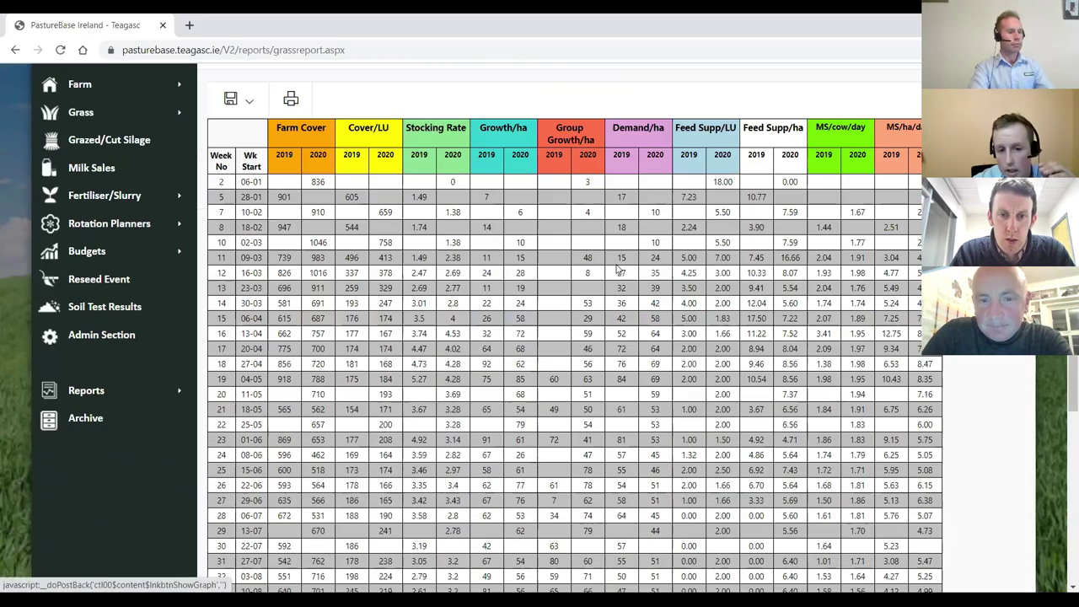
scroll(614, 278, down, 5)
scroll(615, 253, up, 8)
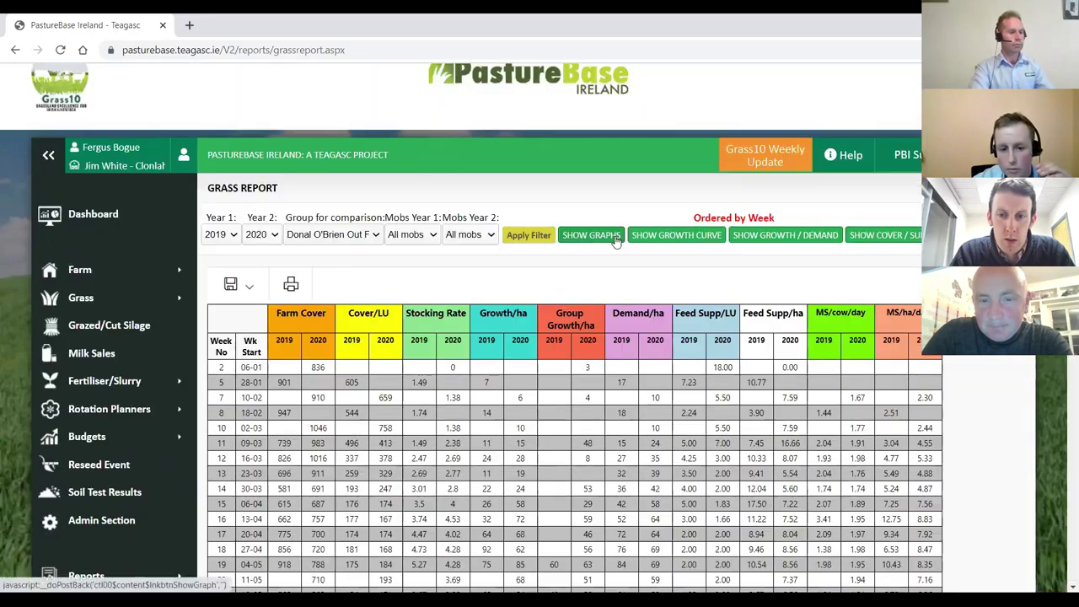
click(617, 240)
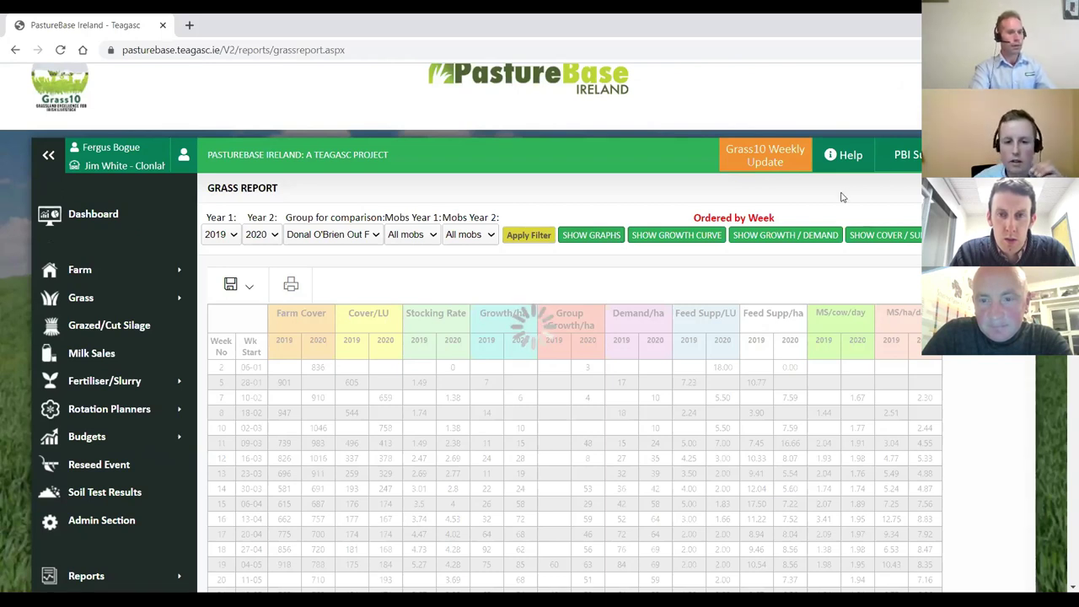
Examine the 2019 versus 2020 graphs for farm cover, cover per LU, stocking rate, growth, group growth, demand and feed supplemented.
scroll(809, 211, down, 10)
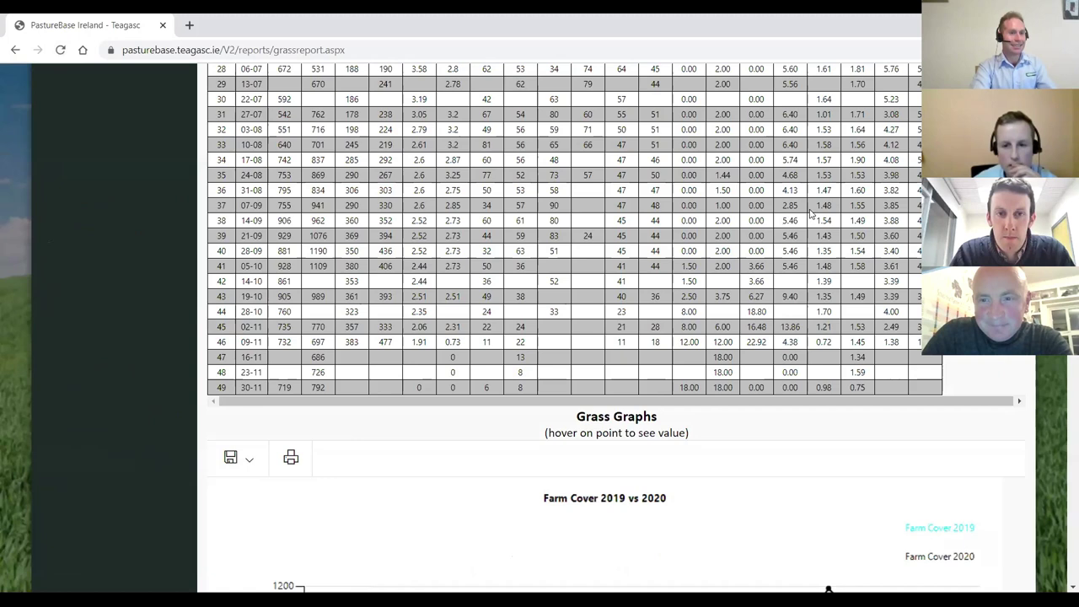
scroll(519, 303, down, 5)
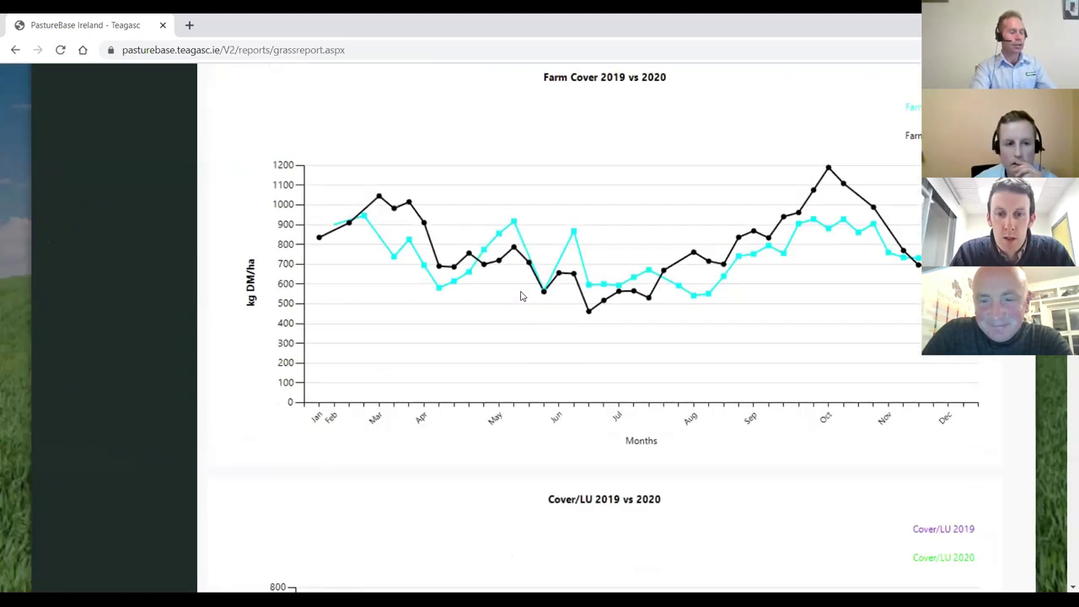
scroll(539, 257, up, 1)
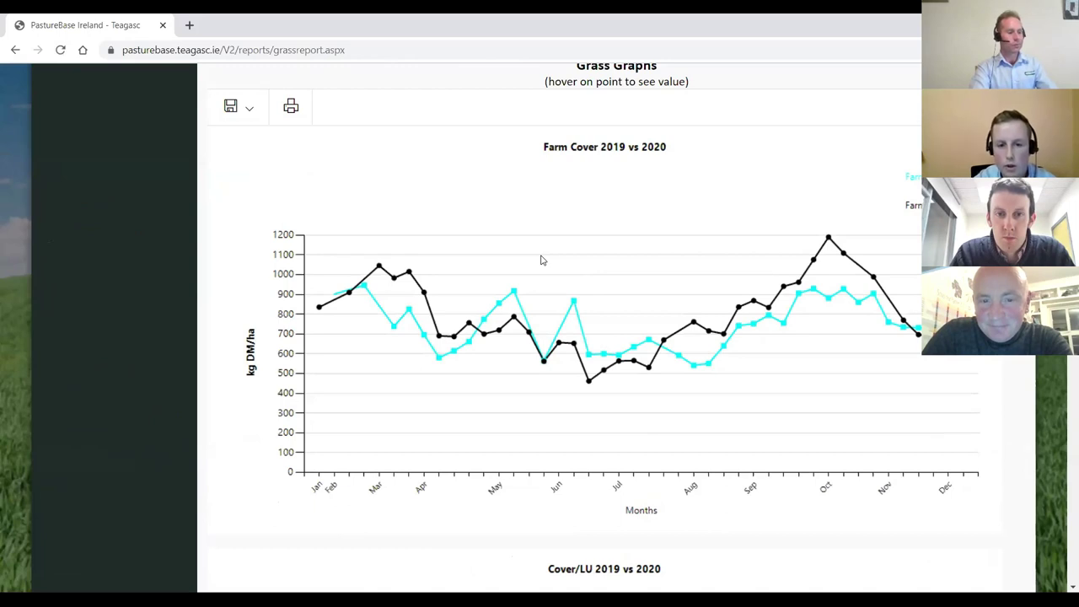
scroll(578, 311, down, 6)
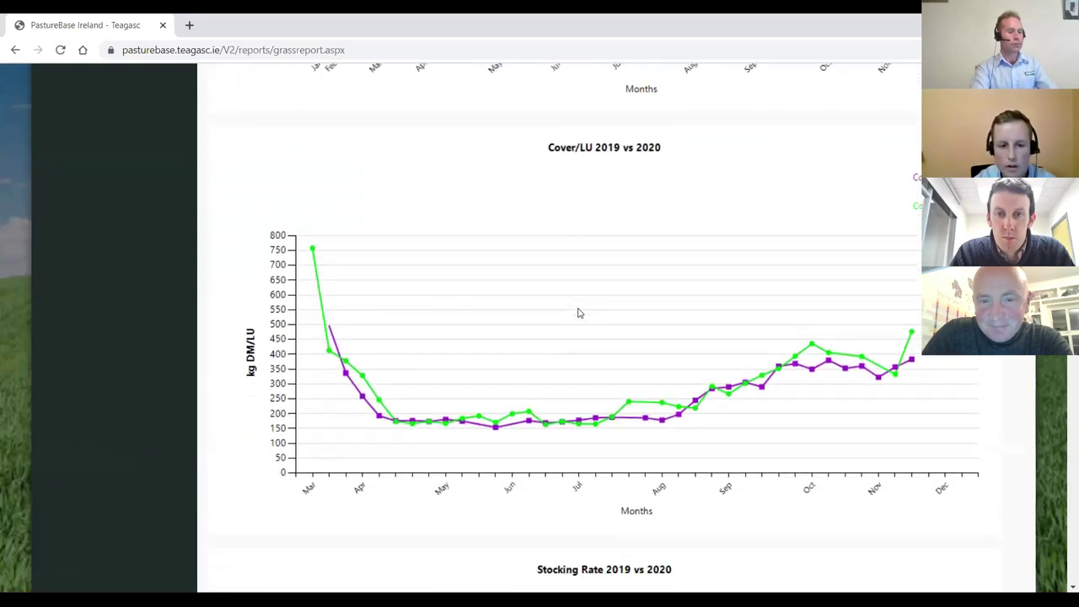
scroll(579, 311, up, 1)
scroll(578, 311, down, 4)
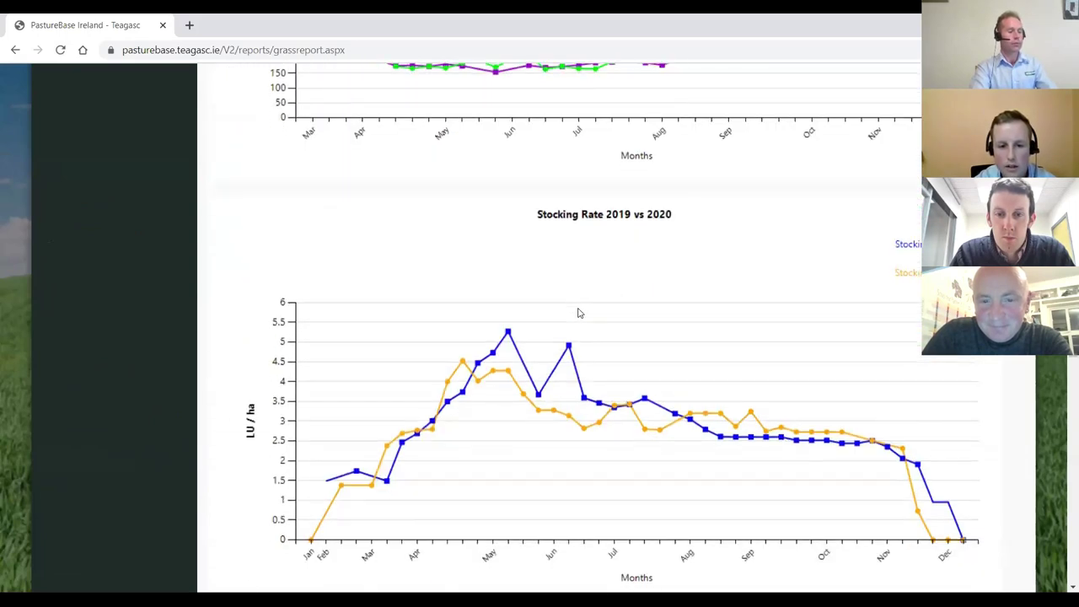
scroll(580, 314, down, 5)
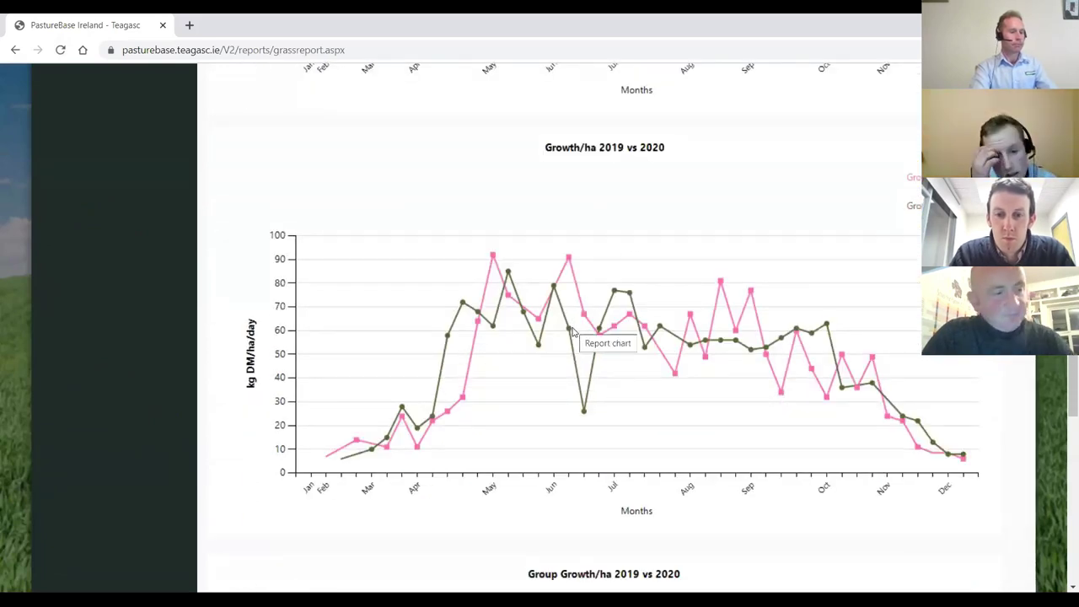
scroll(572, 331, down, 7)
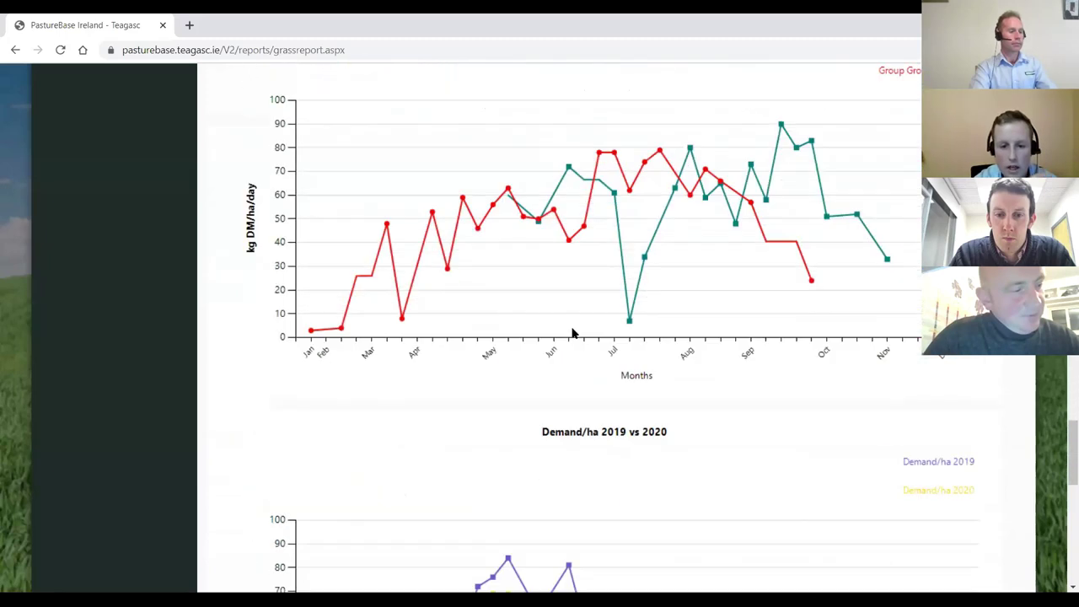
scroll(571, 334, down, 6)
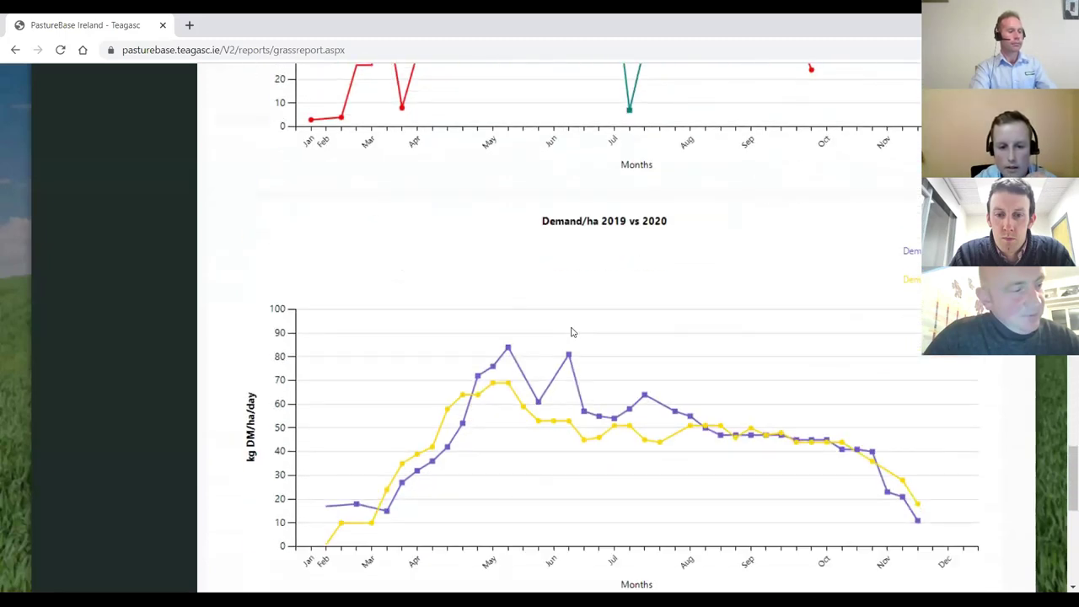
scroll(571, 333, down, 2)
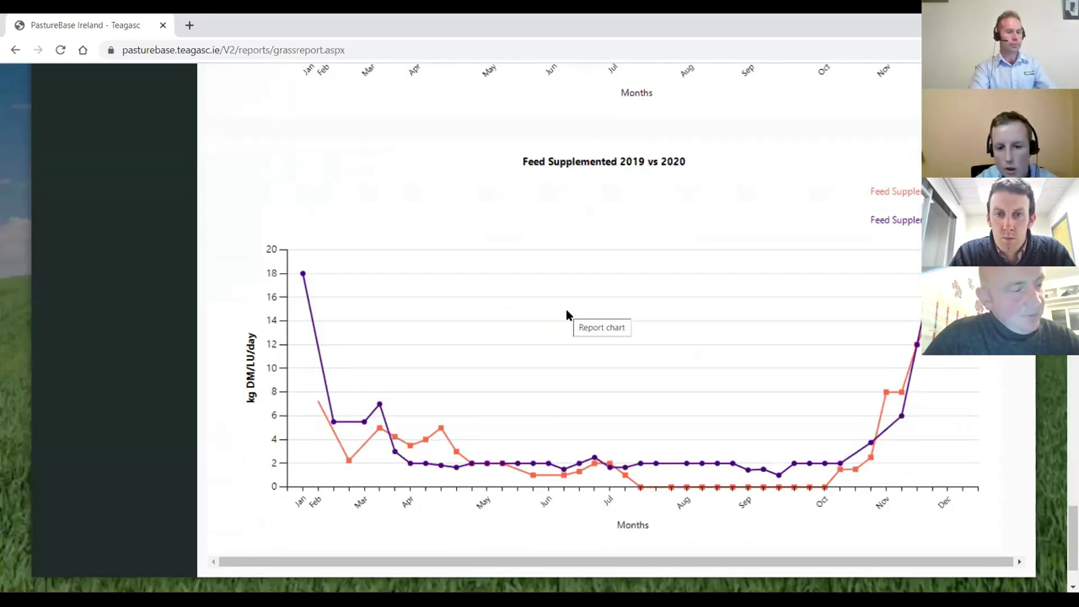
scroll(567, 310, up, 20)
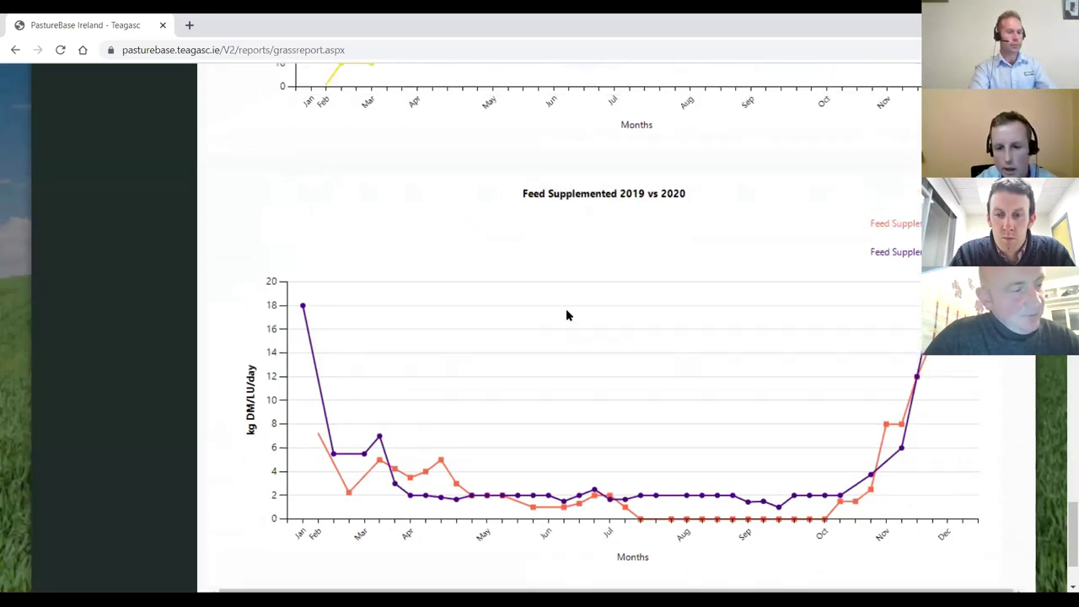
Check the year choices for the comparison, keep 2019 and 2020, and display the Grass Report's growth curve.
scroll(576, 311, up, 20)
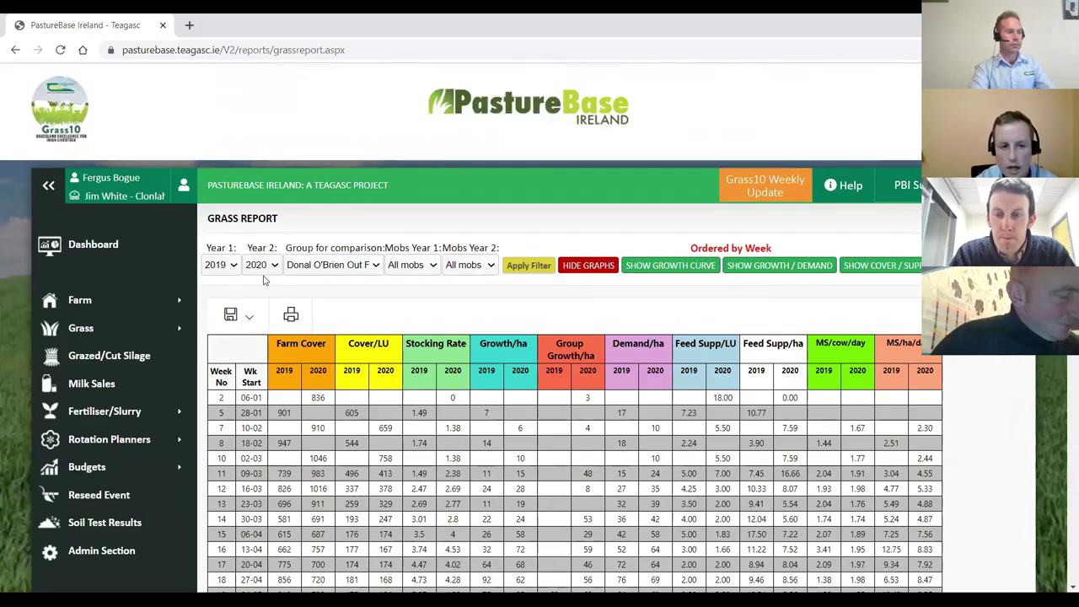
click(228, 267)
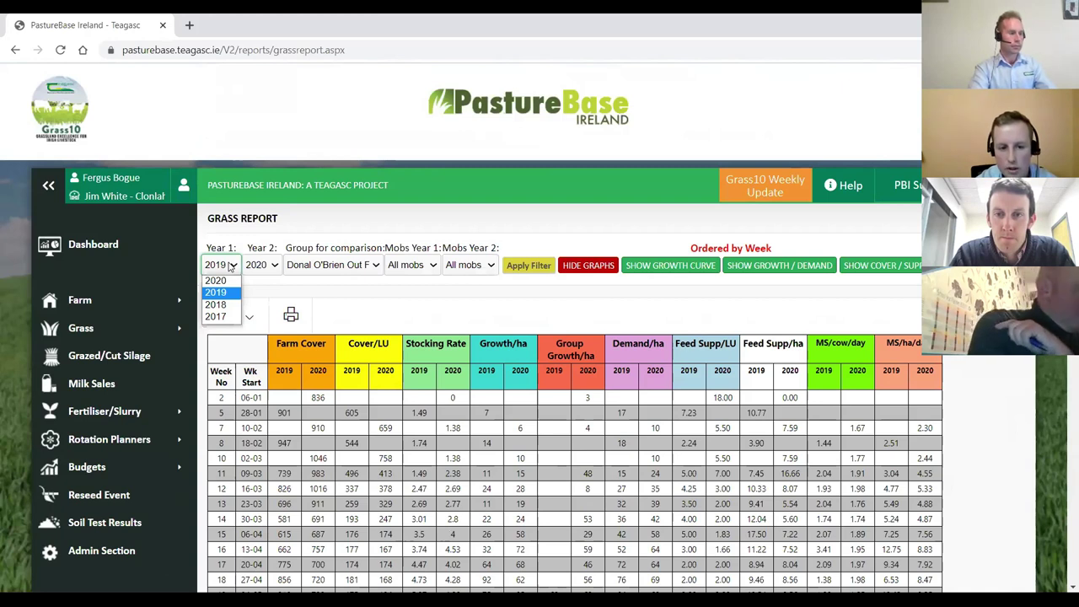
click(231, 267)
click(261, 264)
click(289, 285)
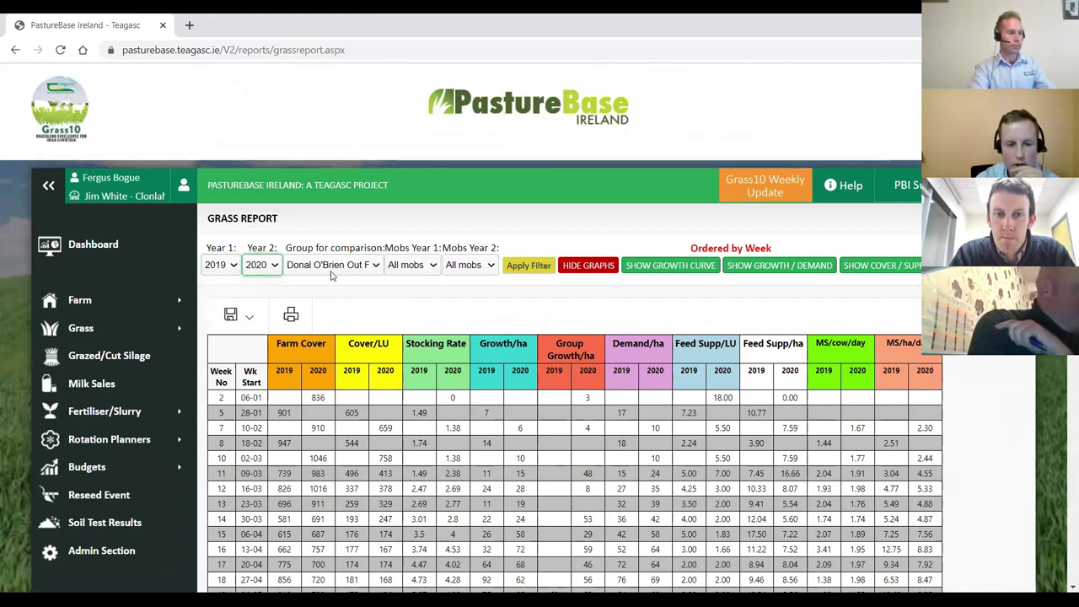
click(646, 267)
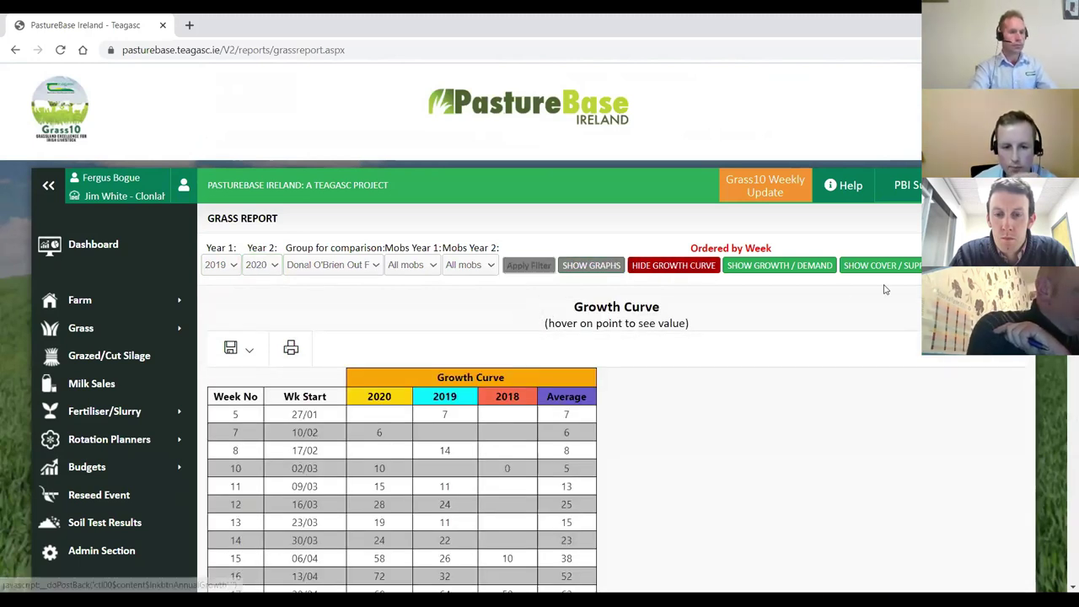
Look over the growth curve table's weekly figures for 2020, 2019, 2018 and their average.
scroll(886, 290, down, 1)
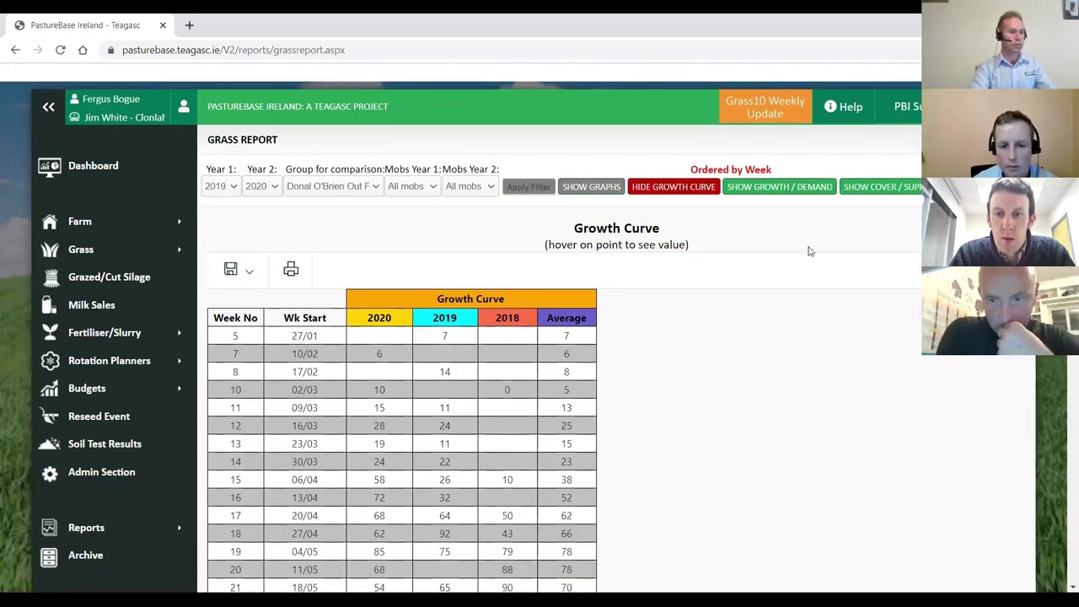
scroll(675, 312, down, 1)
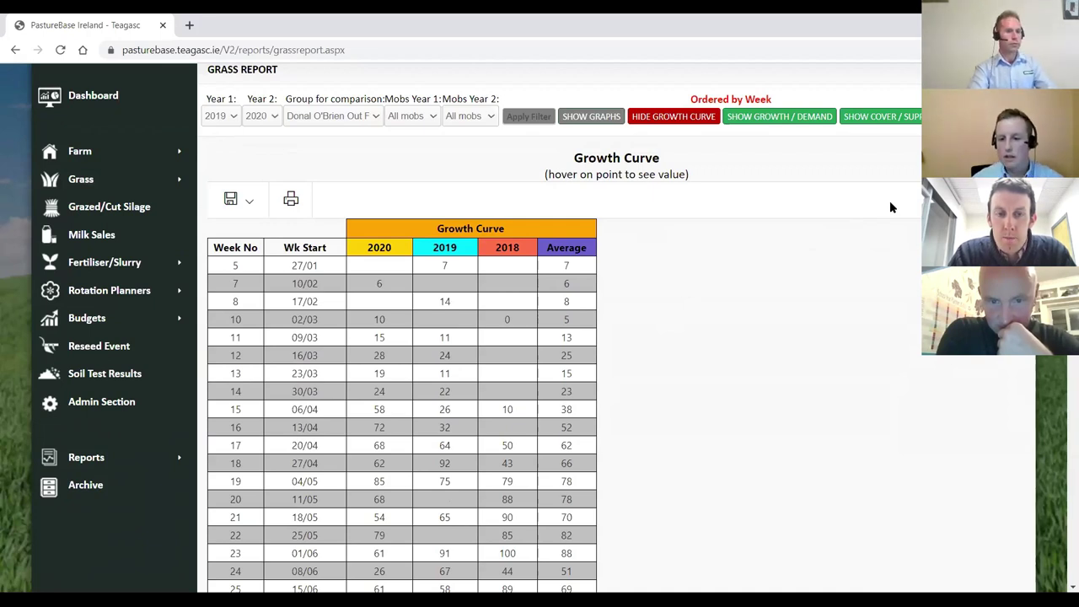
scroll(674, 337, down, 3)
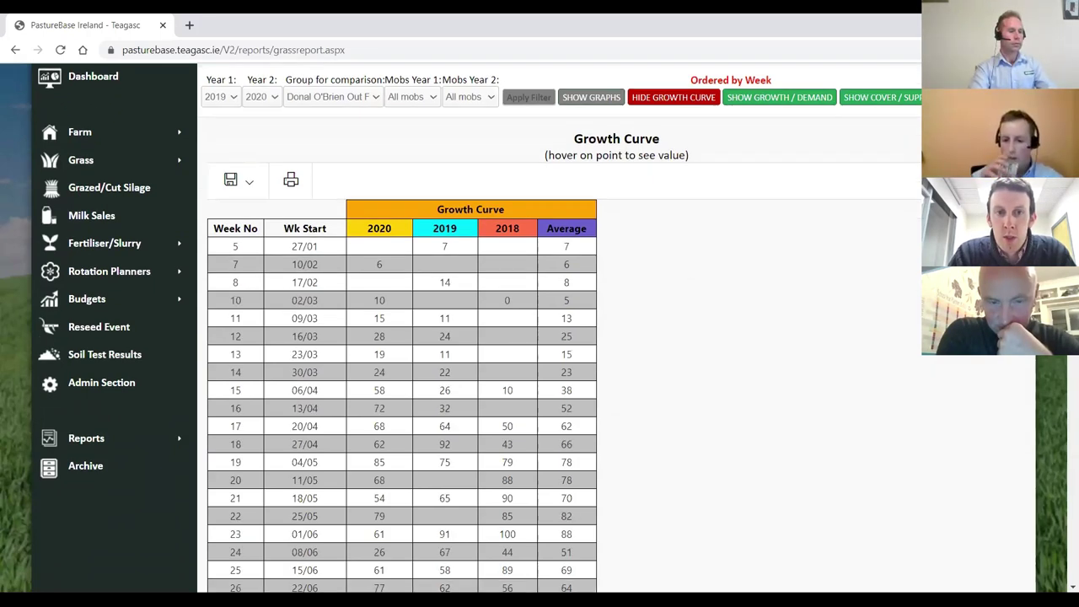
scroll(675, 337, up, 2)
scroll(556, 337, up, 1)
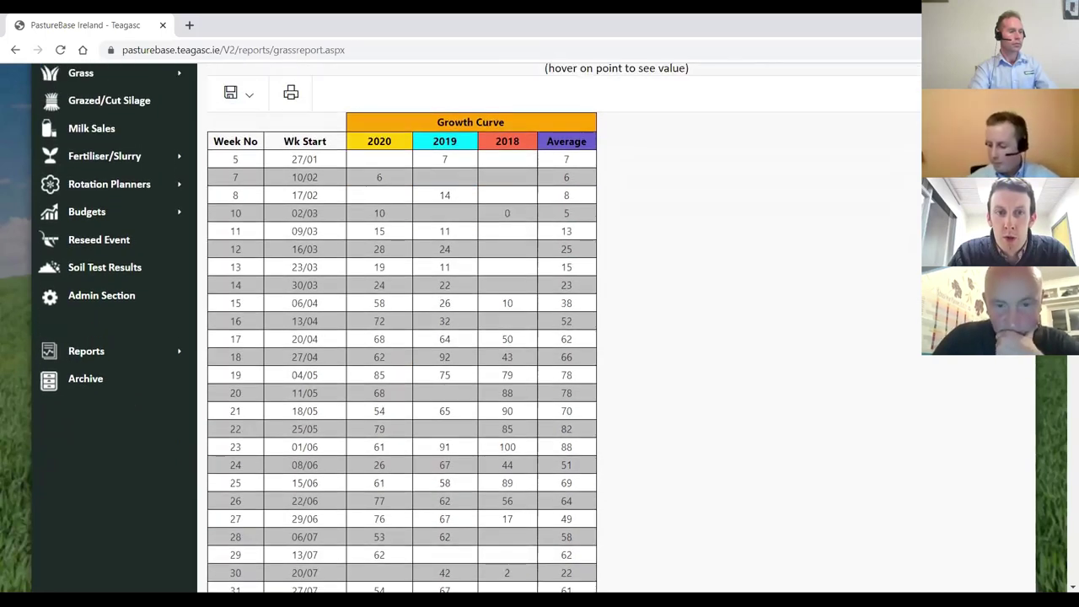
scroll(550, 237, up, 1)
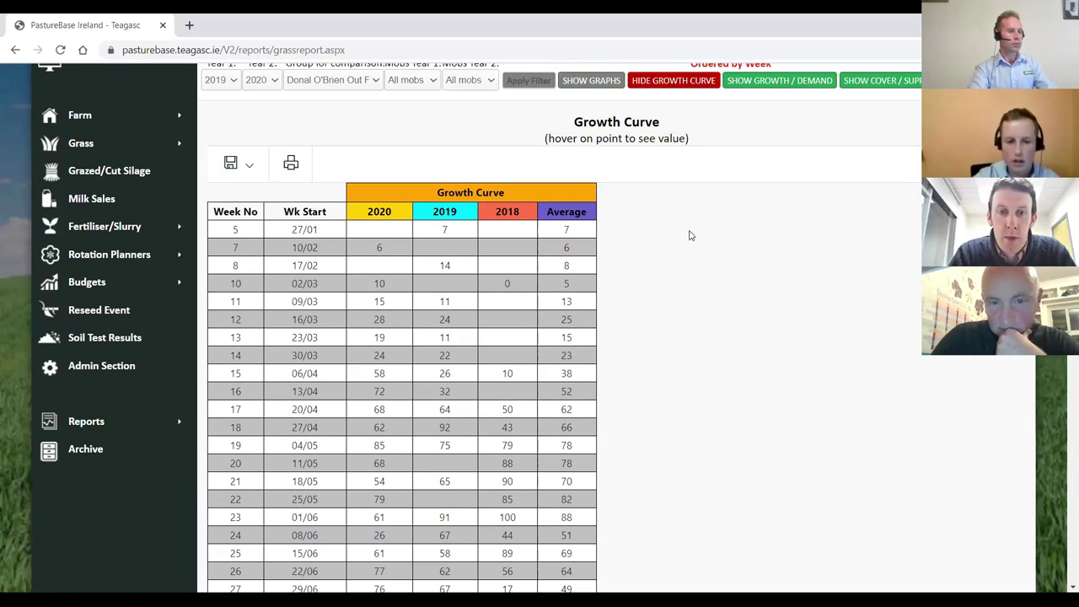
scroll(689, 234, up, 1)
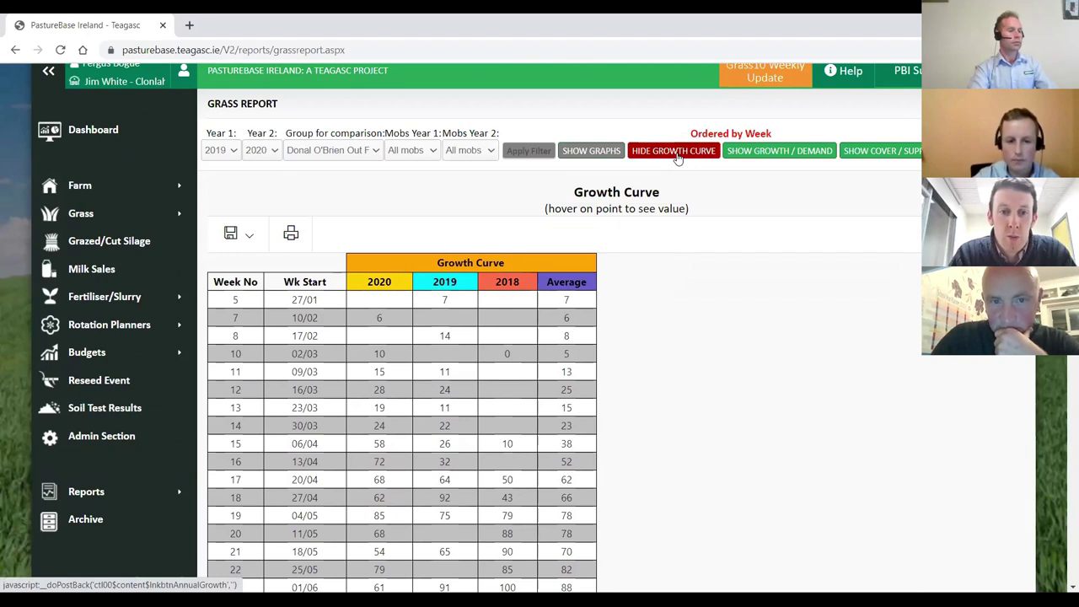
Examine the Farm Growth graph for all mobs below the weekly table, and recheck the table's later weeks.
scroll(481, 409, down, 1)
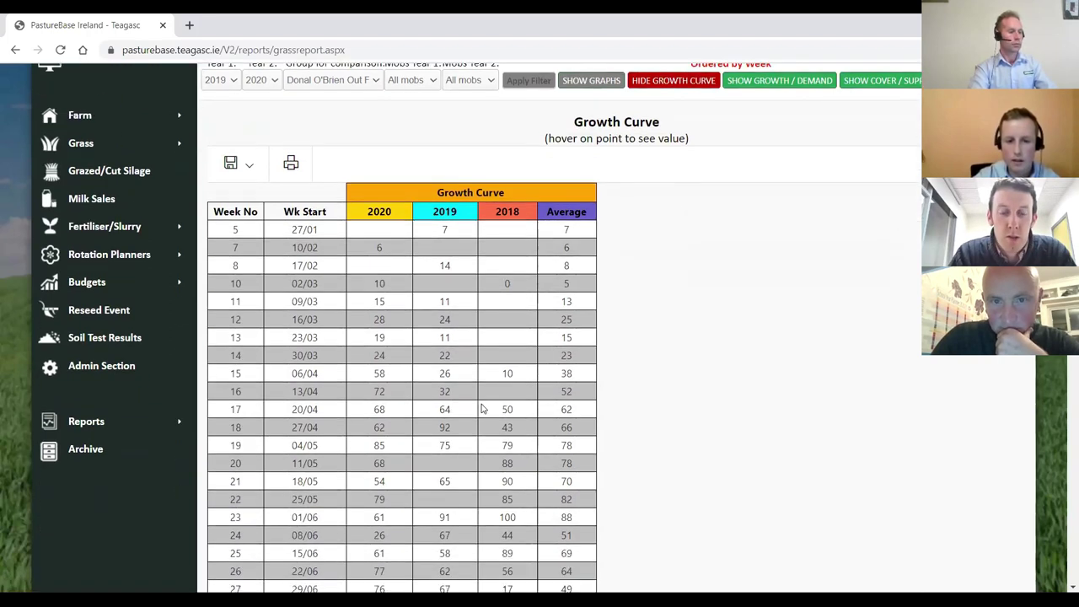
scroll(481, 409, down, 3)
scroll(483, 397, down, 6)
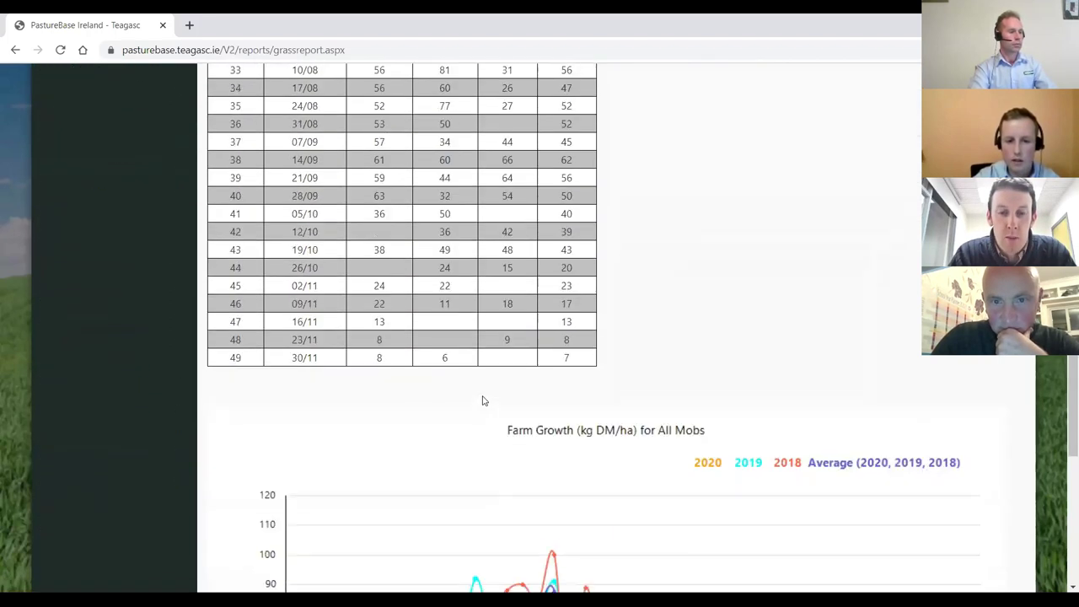
scroll(484, 393, down, 4)
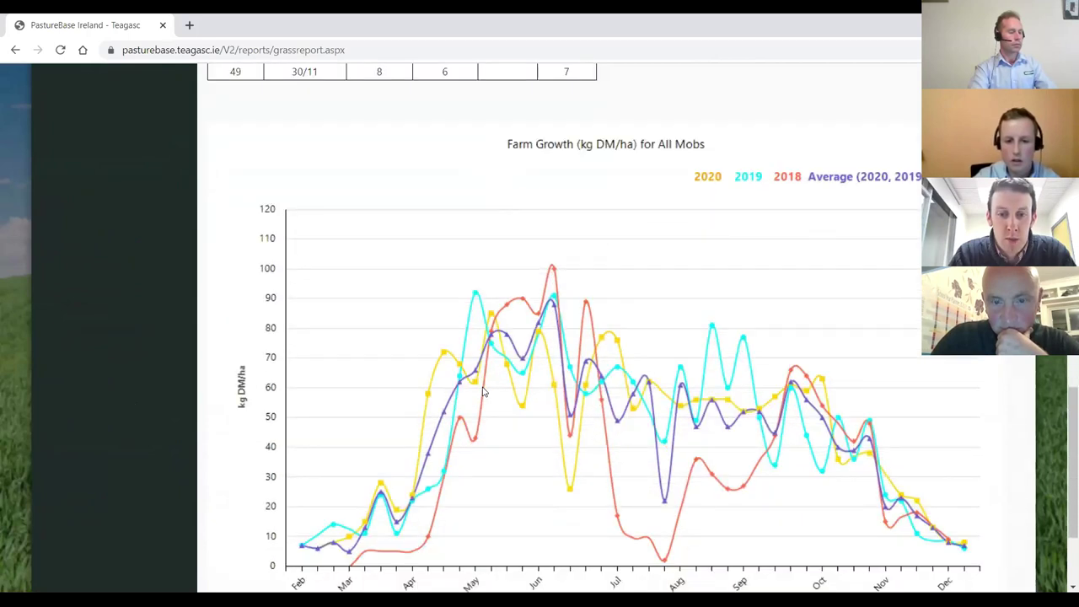
scroll(483, 390, down, 2)
scroll(483, 389, up, 7)
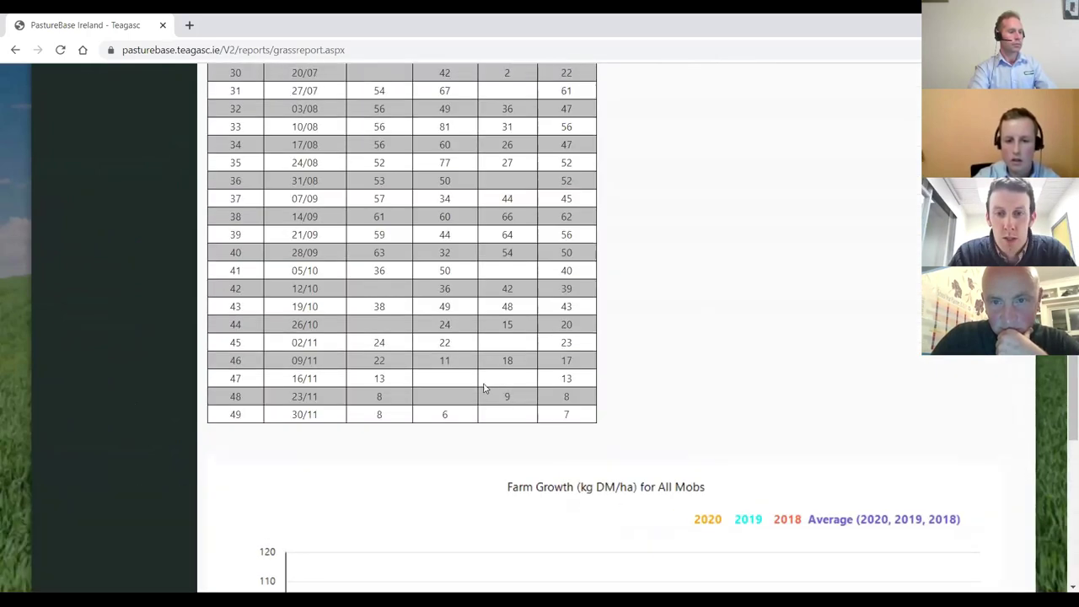
scroll(484, 388, up, 1)
scroll(485, 386, up, 1)
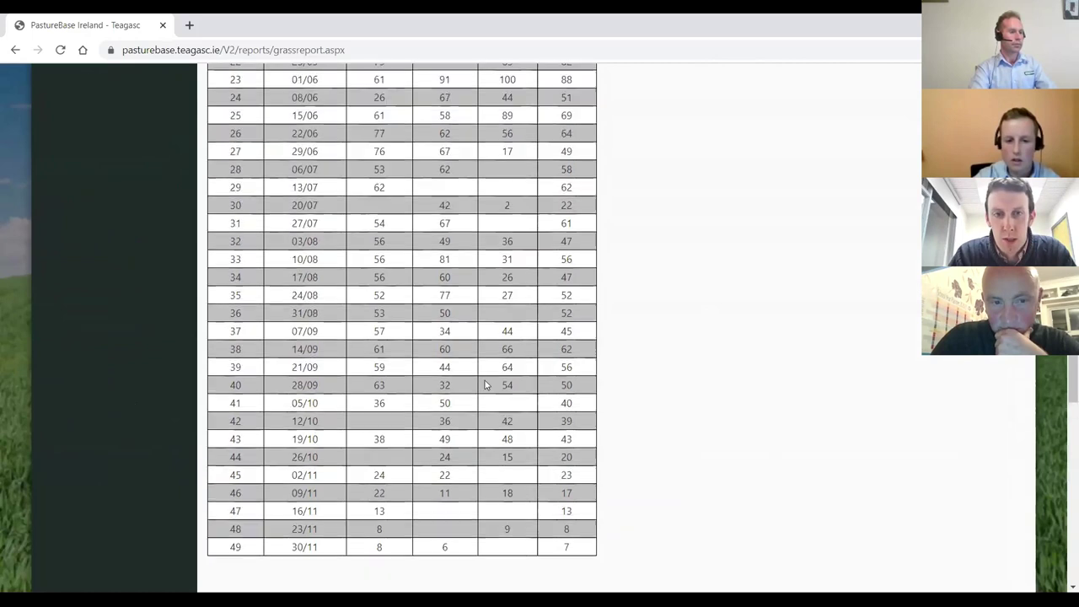
Display the Growth/Supplement/Demand report and examine the 2020 graph of growth against feed supplement and demand.
scroll(485, 385, up, 10)
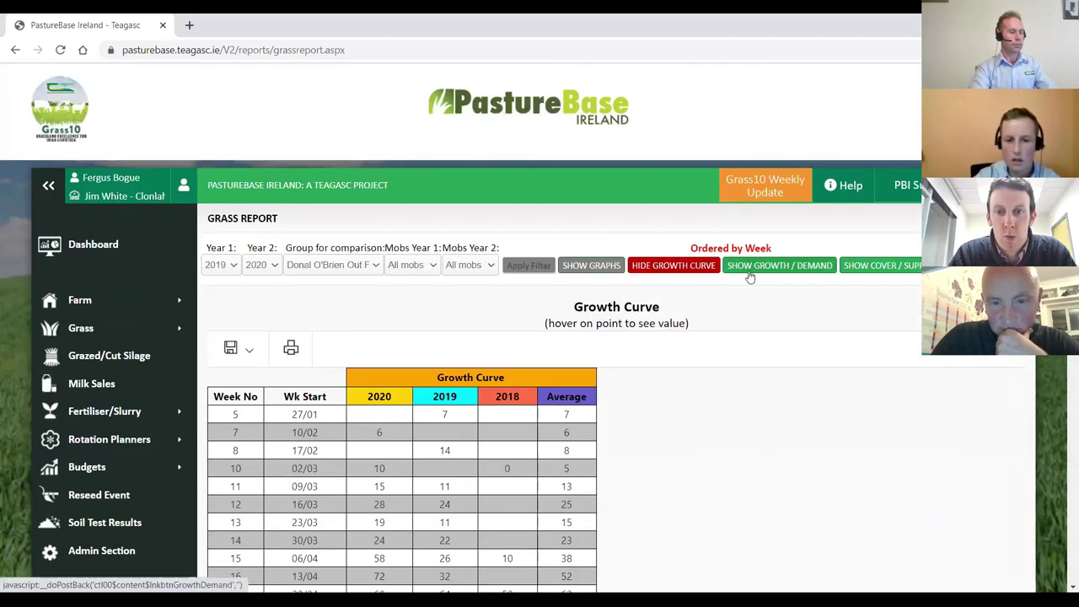
click(771, 266)
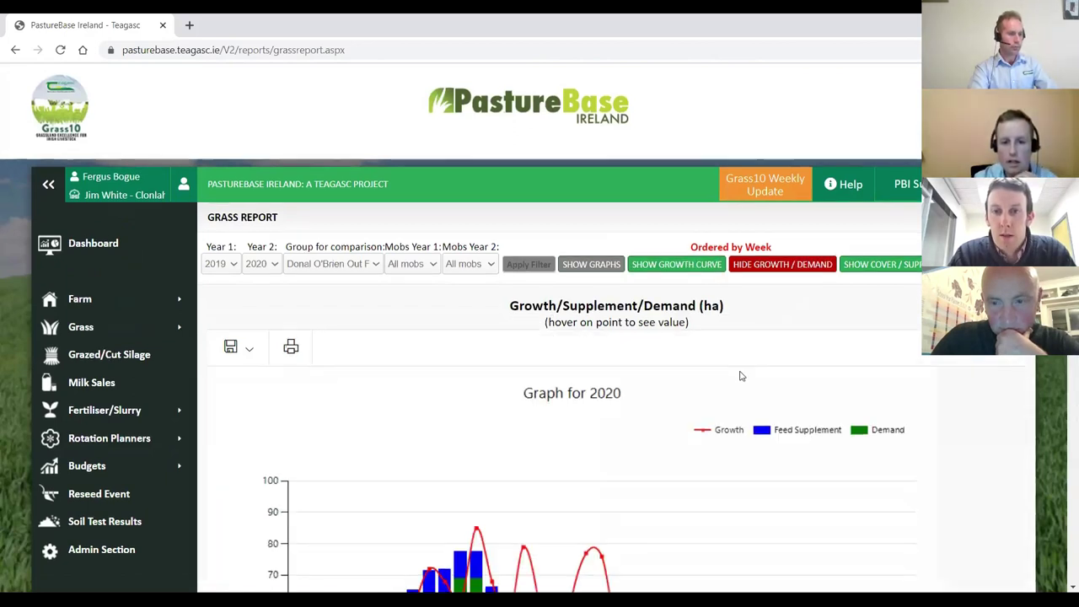
scroll(742, 382, down, 3)
scroll(738, 360, up, 1)
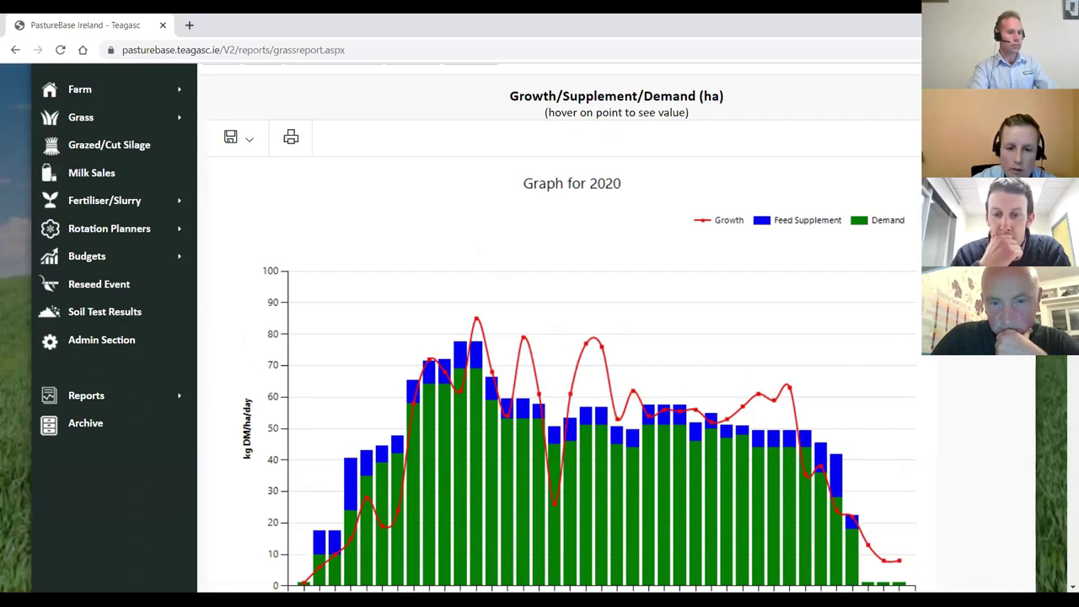
scroll(557, 337, down, 1)
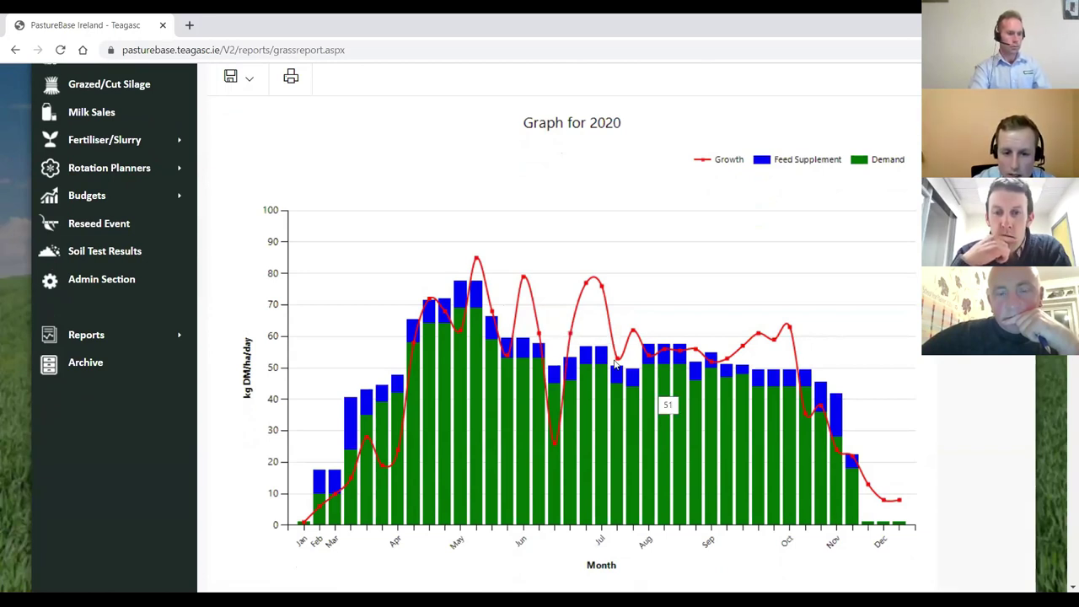
scroll(618, 375, up, 2)
scroll(618, 375, down, 1)
scroll(618, 377, down, 1)
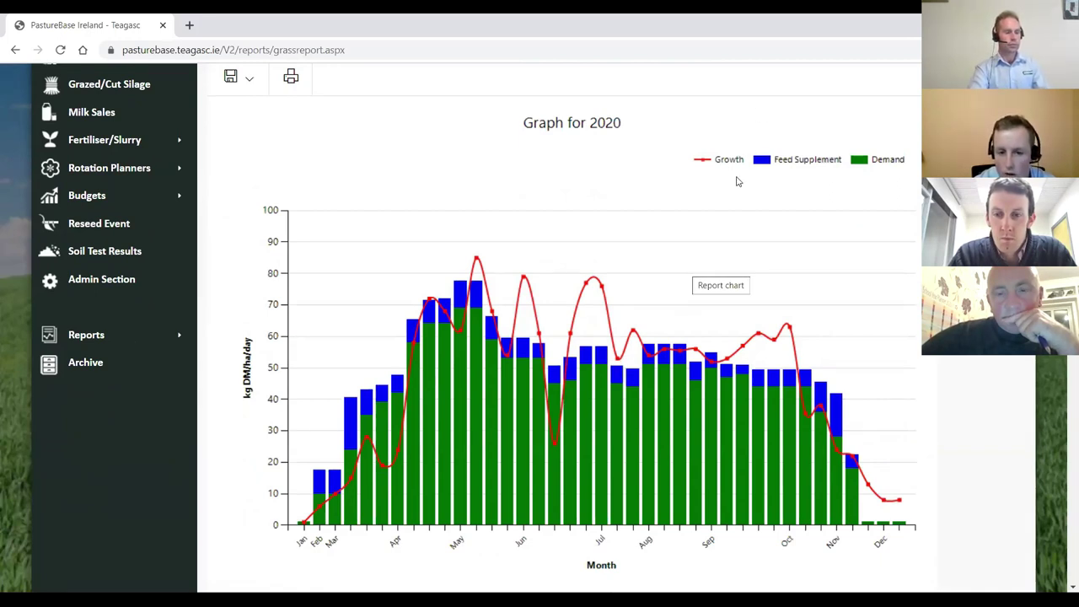
scroll(737, 182, up, 1)
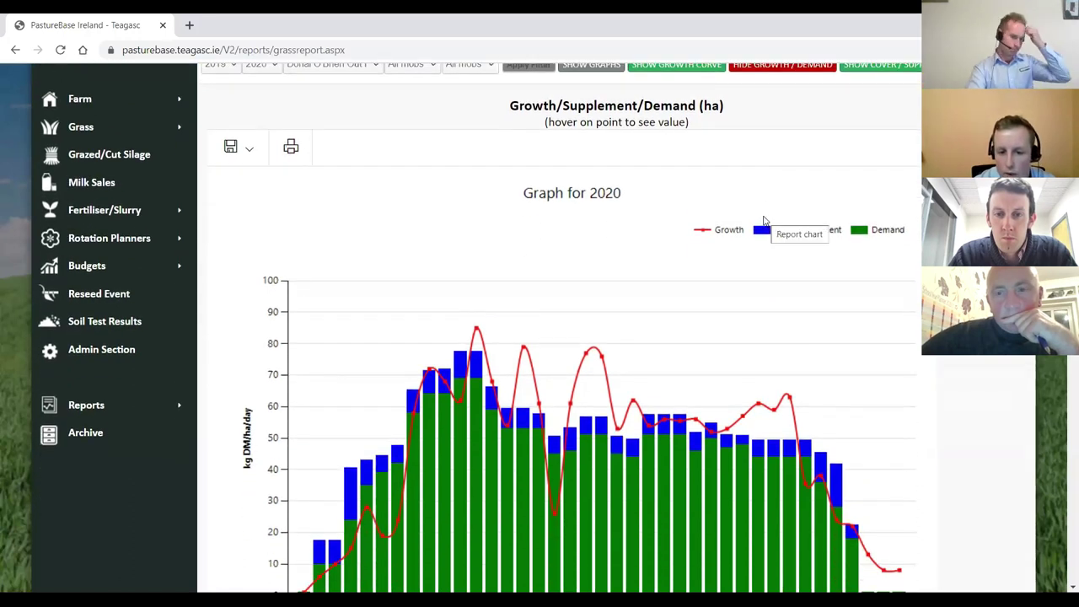
scroll(764, 221, down, 1)
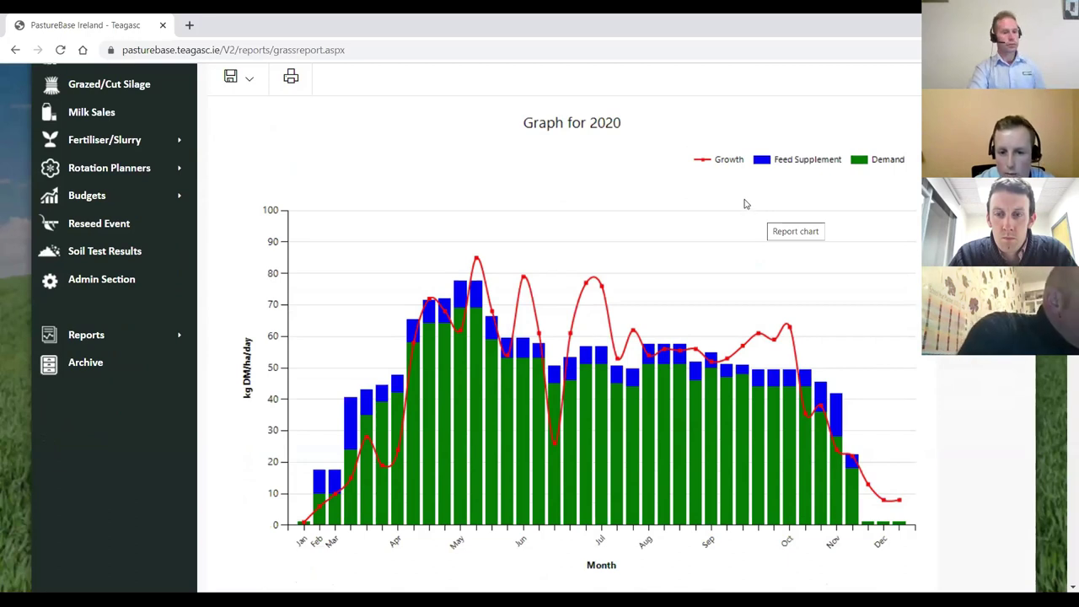
Switch the Grass Report from the growth and demand graph to the cover and supplement view.
scroll(696, 218, up, 1)
scroll(697, 214, up, 1)
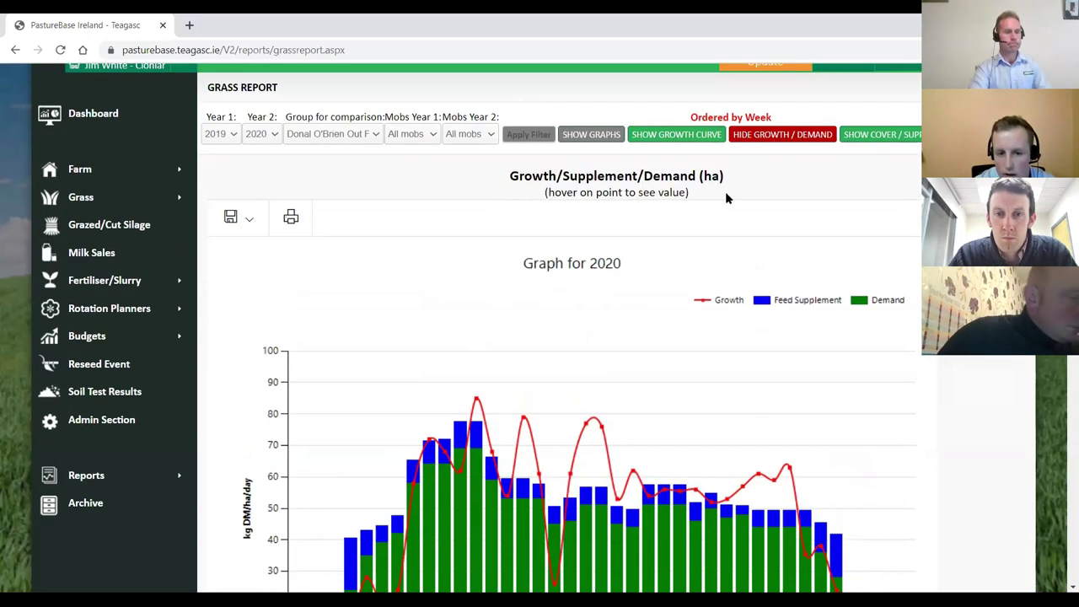
click(864, 140)
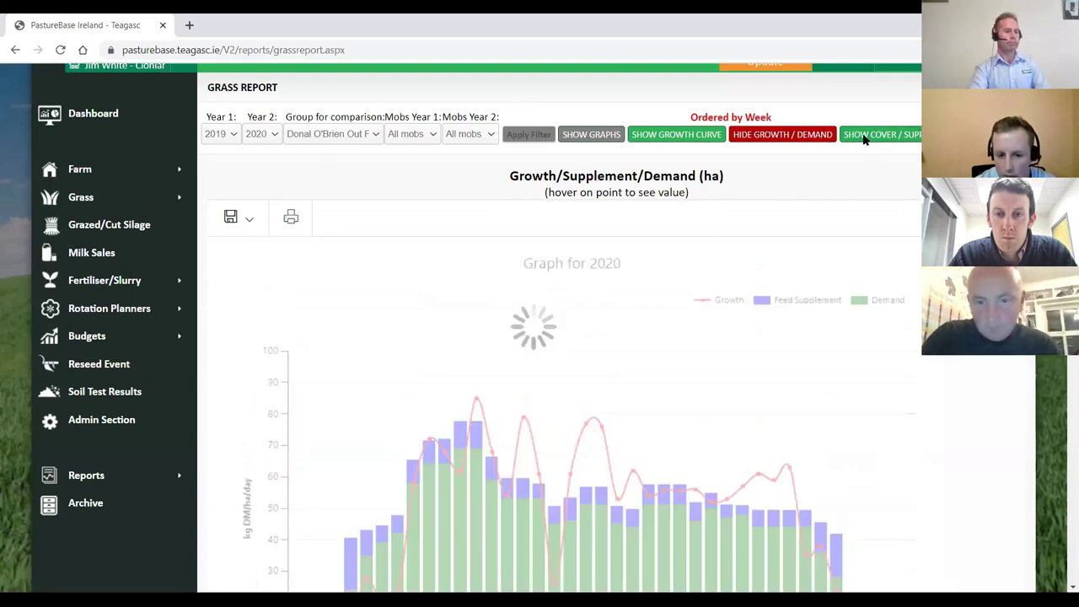